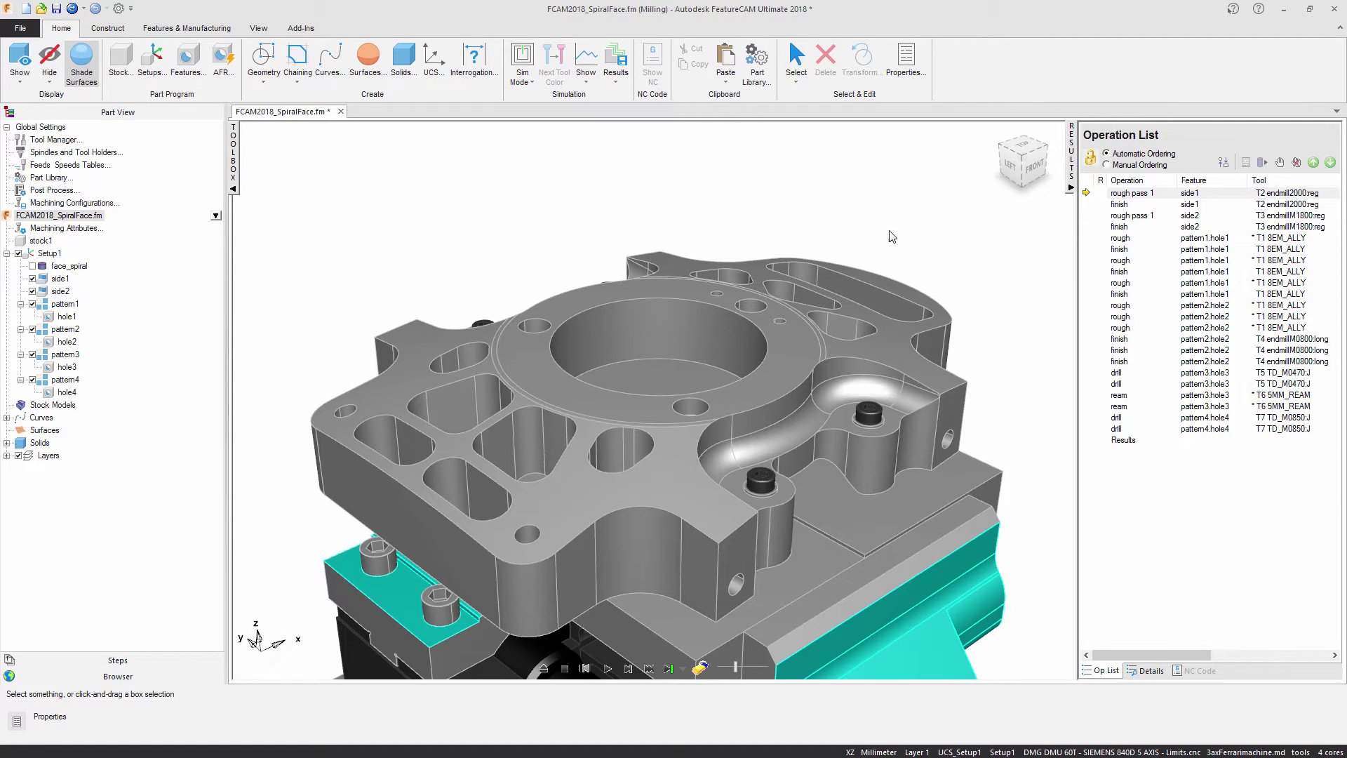
# Step: Search the Add-in Library for 'spir' and load UDF_Spiral_Face.bas
pyautogui.click(792, 347)
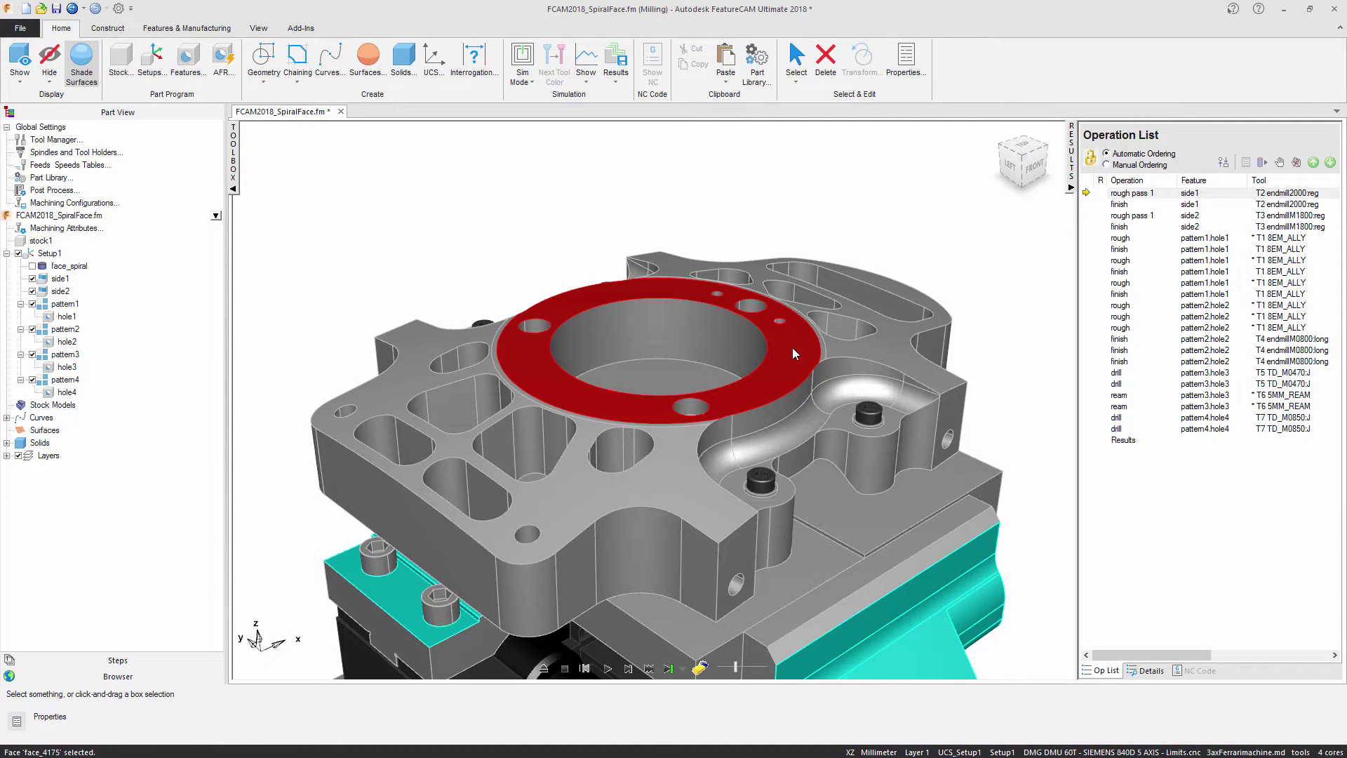
pyautogui.click(851, 234)
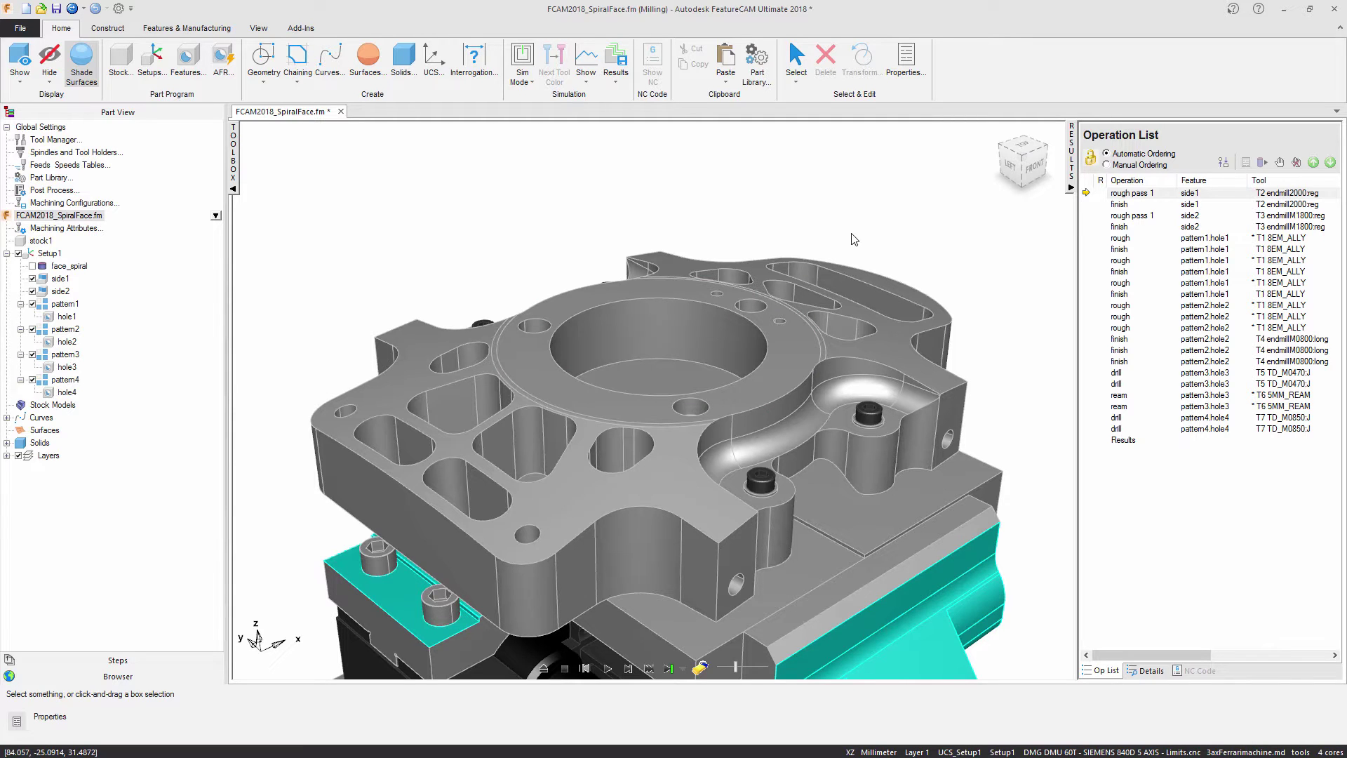
pyautogui.click(302, 30)
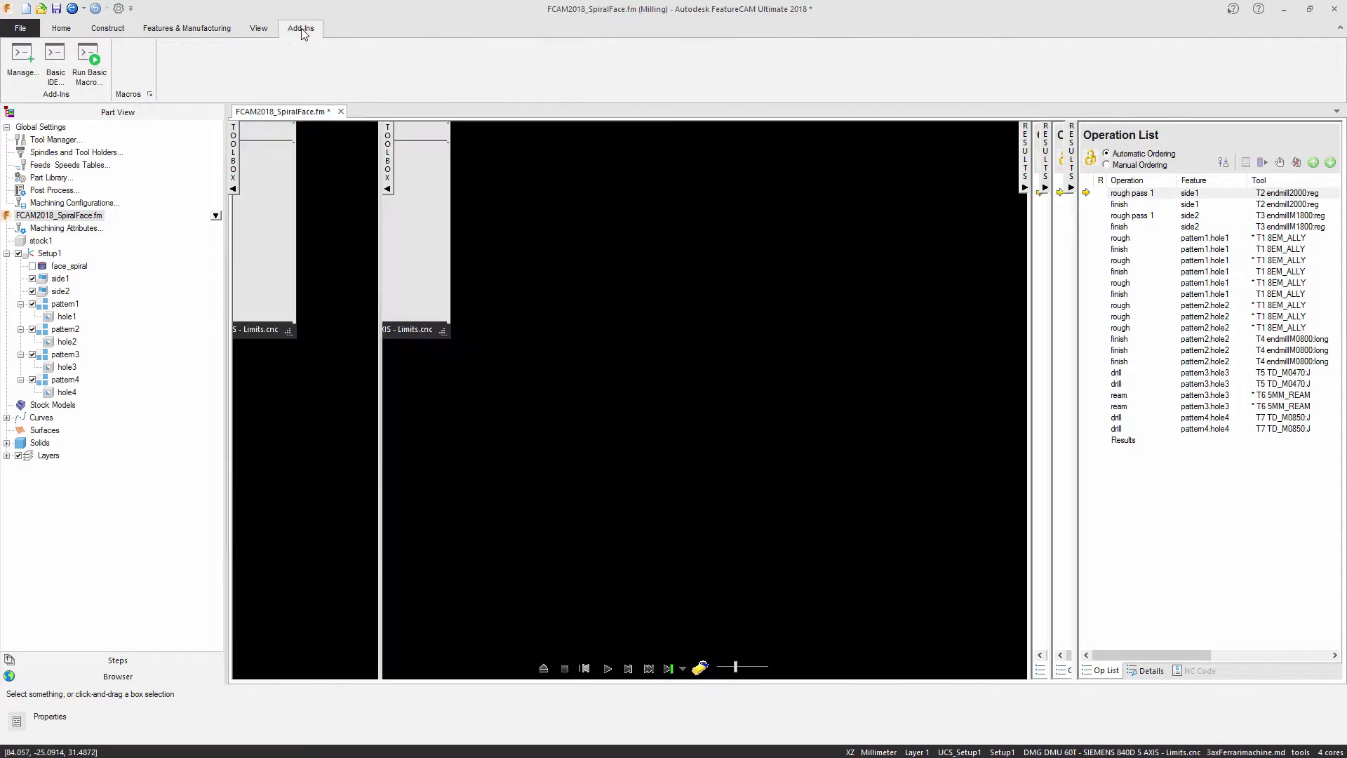
pyautogui.click(16, 69)
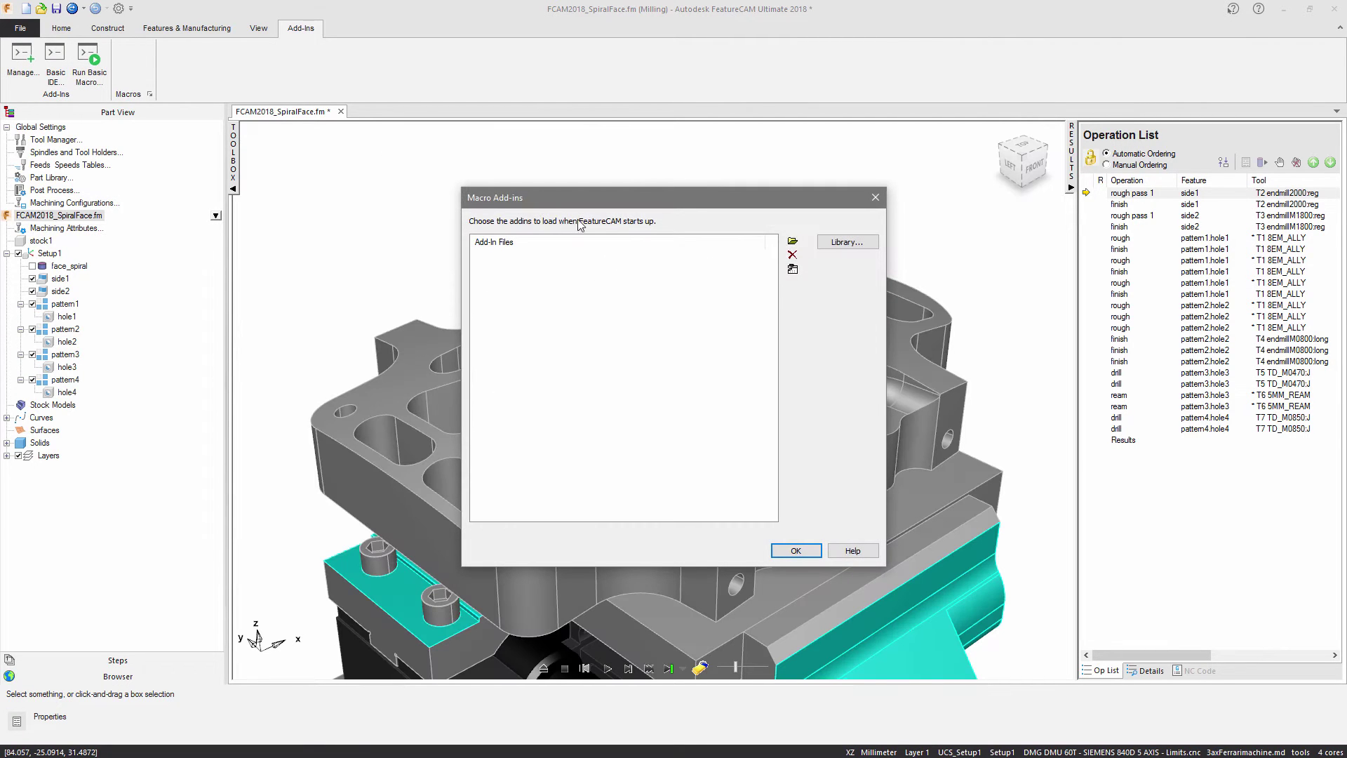
pyautogui.click(853, 244)
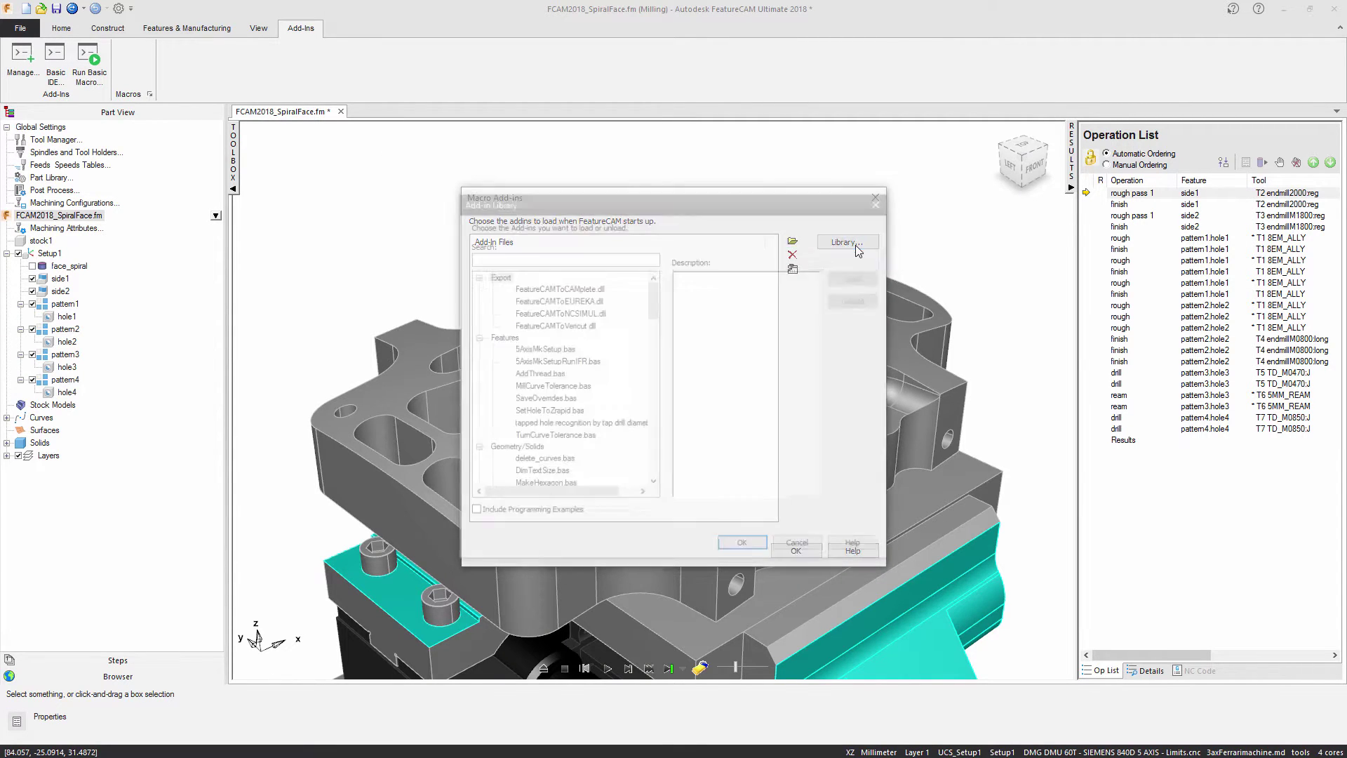
pyautogui.click(627, 257)
pyautogui.write('spir')
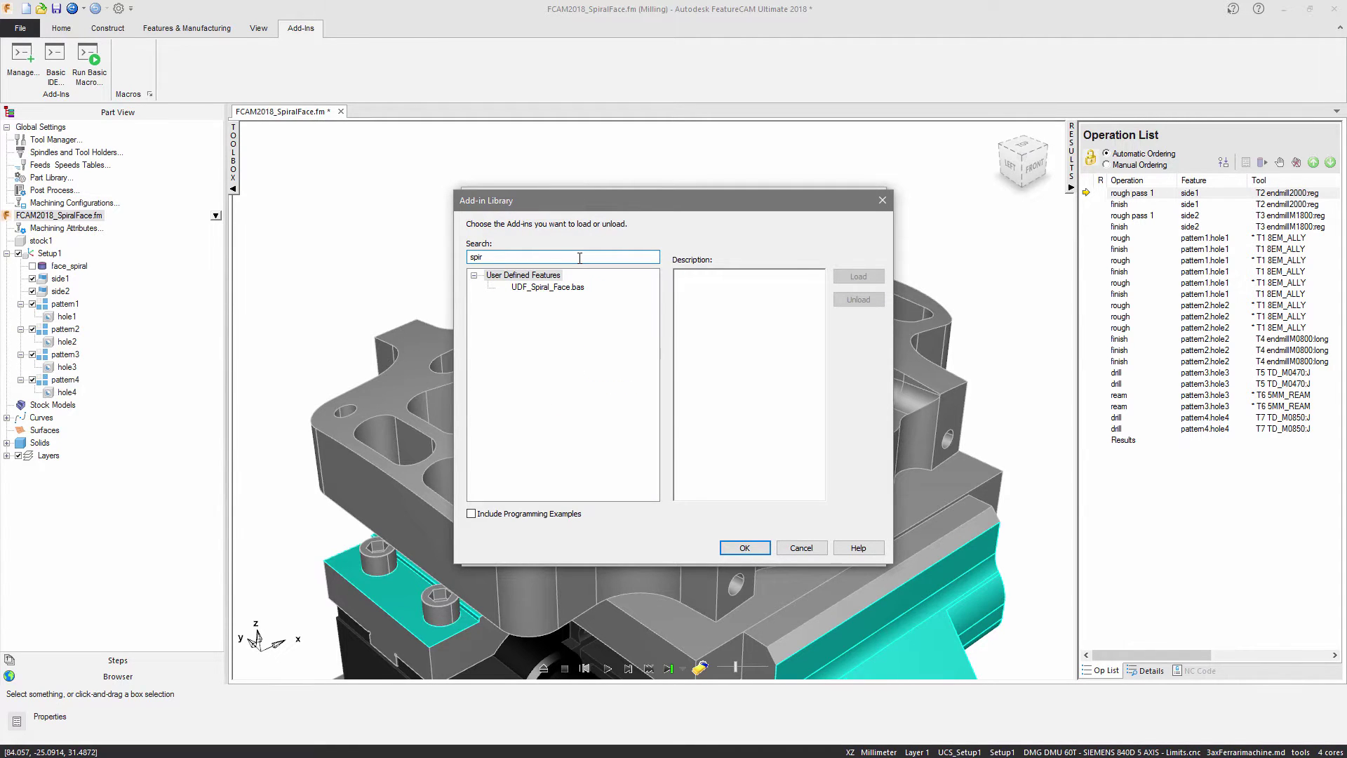
pyautogui.click(559, 288)
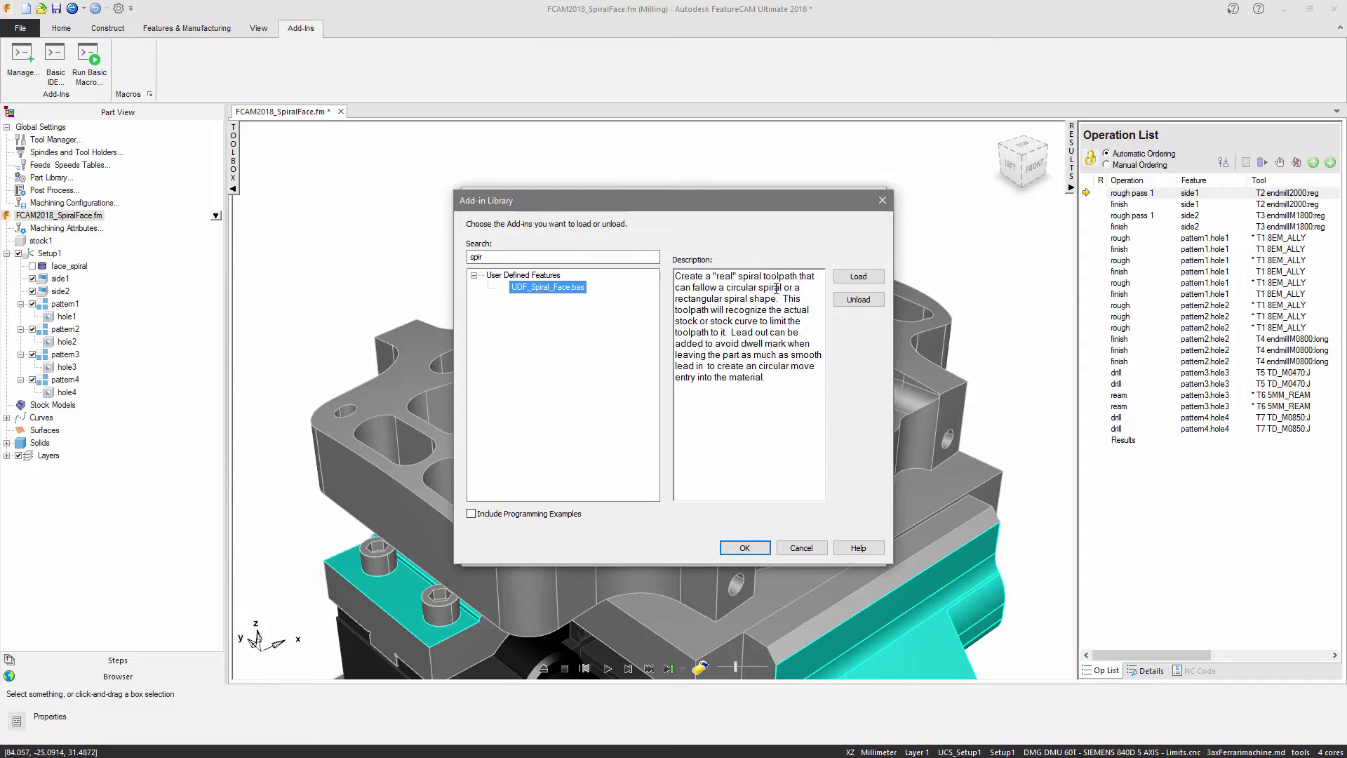
pyautogui.click(857, 276)
pyautogui.click(745, 548)
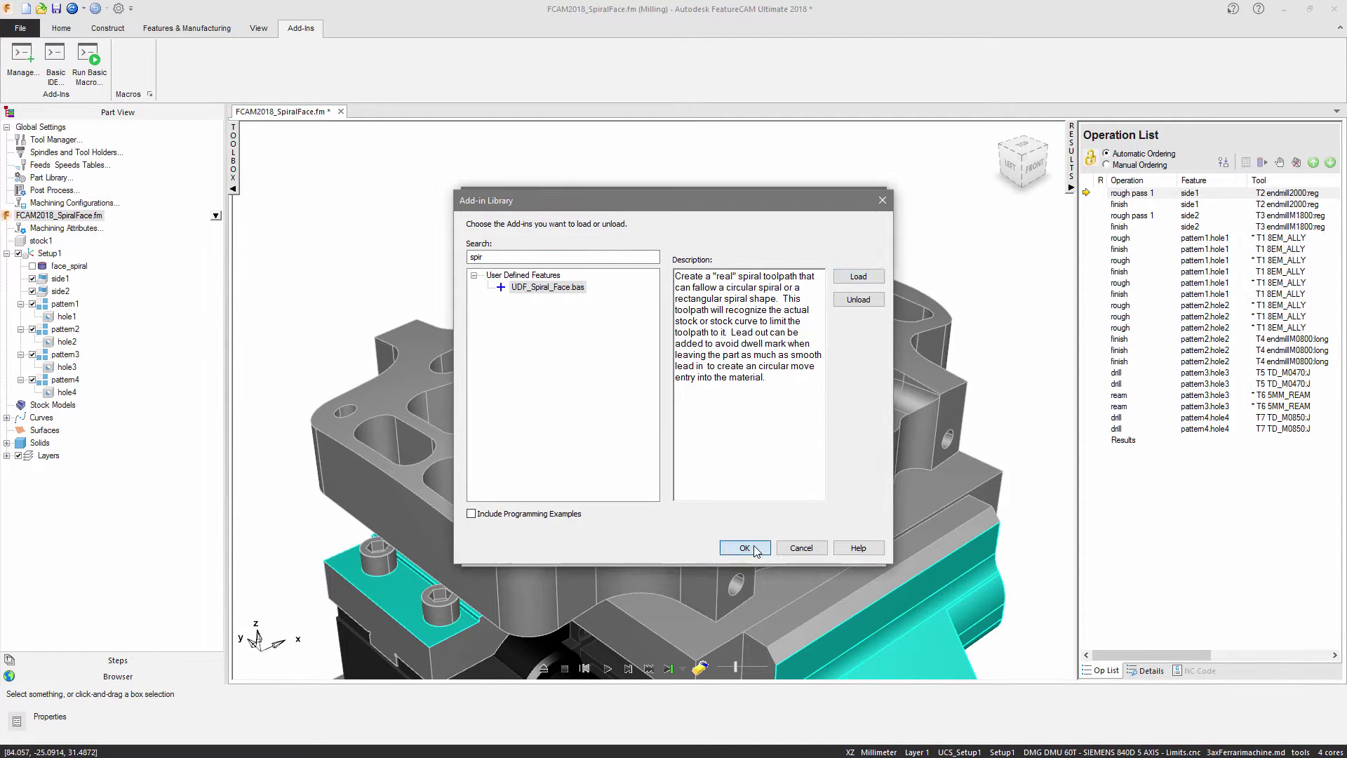
pyautogui.click(790, 551)
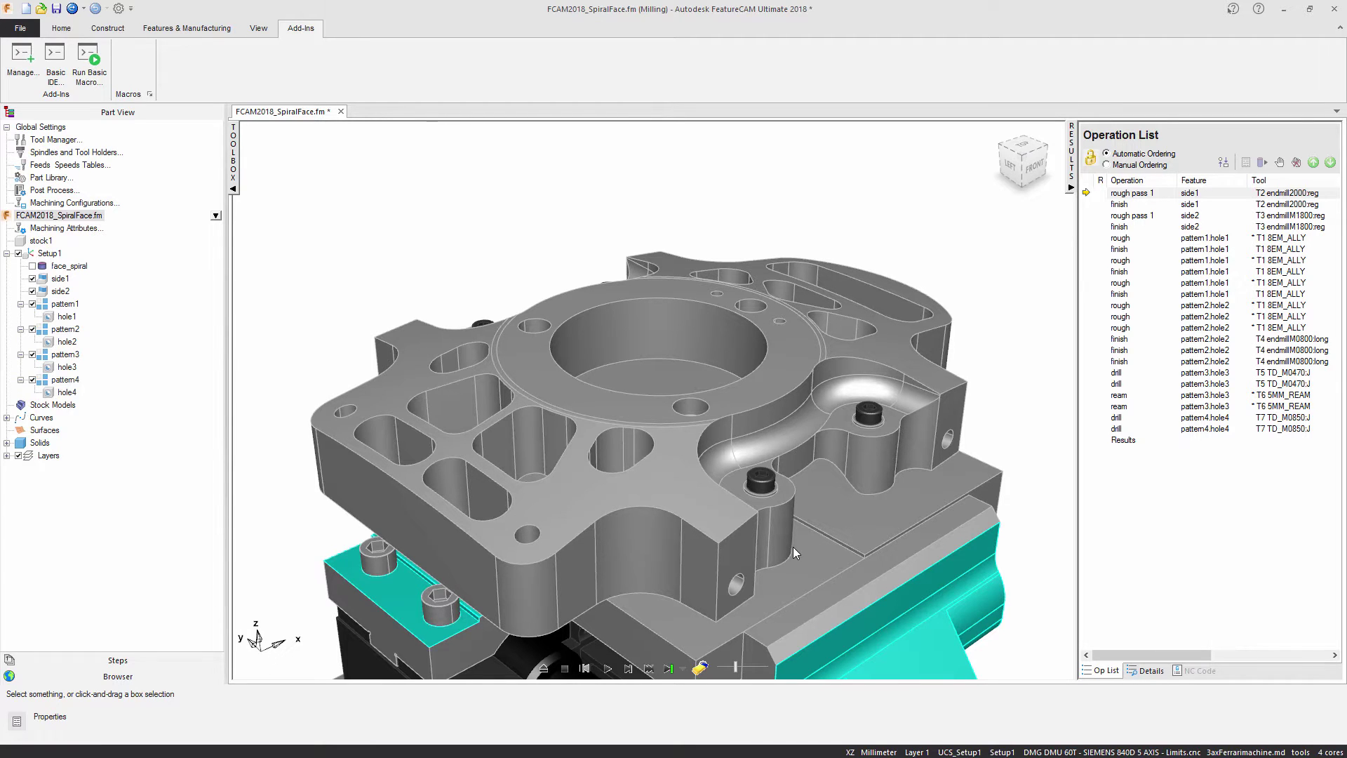
# Step: Start a new User feature of type Spiral_Face and select its Stock Curve setting
pyautogui.click(64, 28)
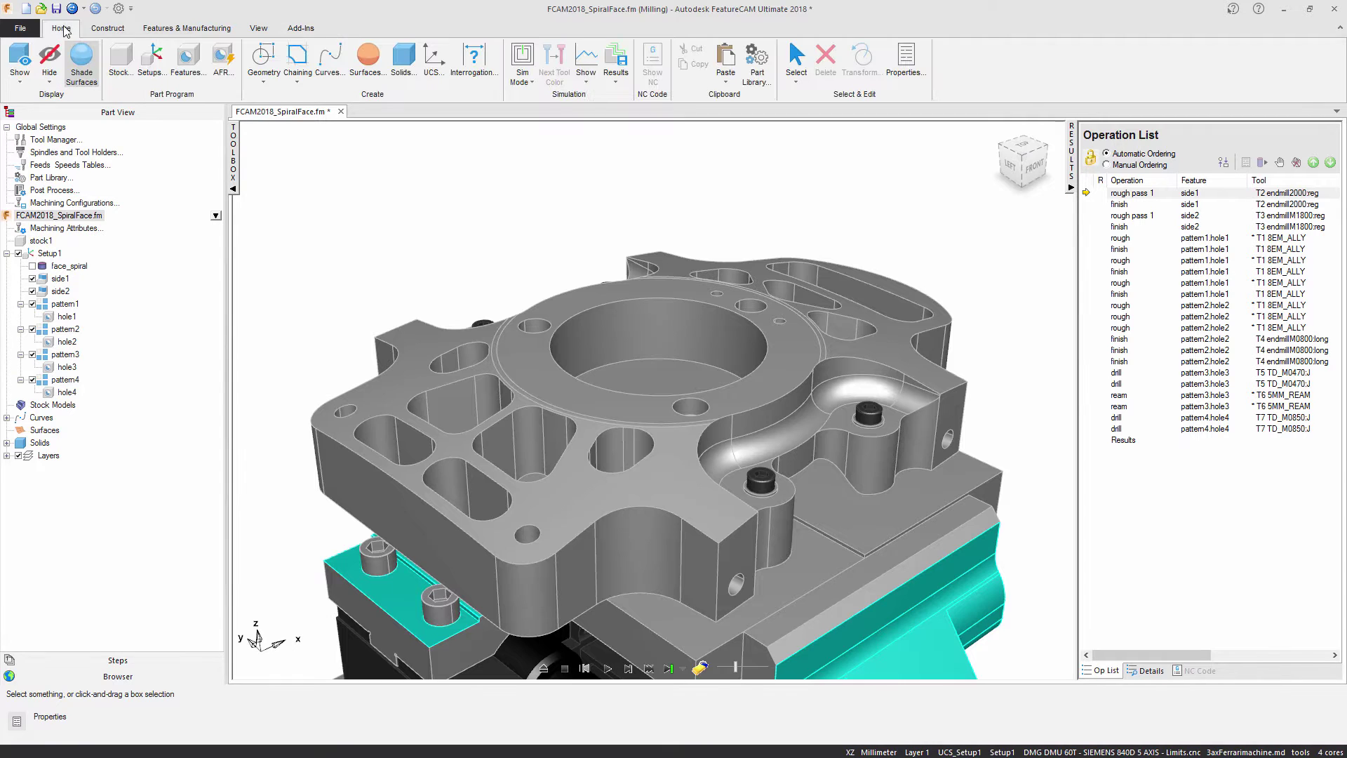
pyautogui.click(186, 64)
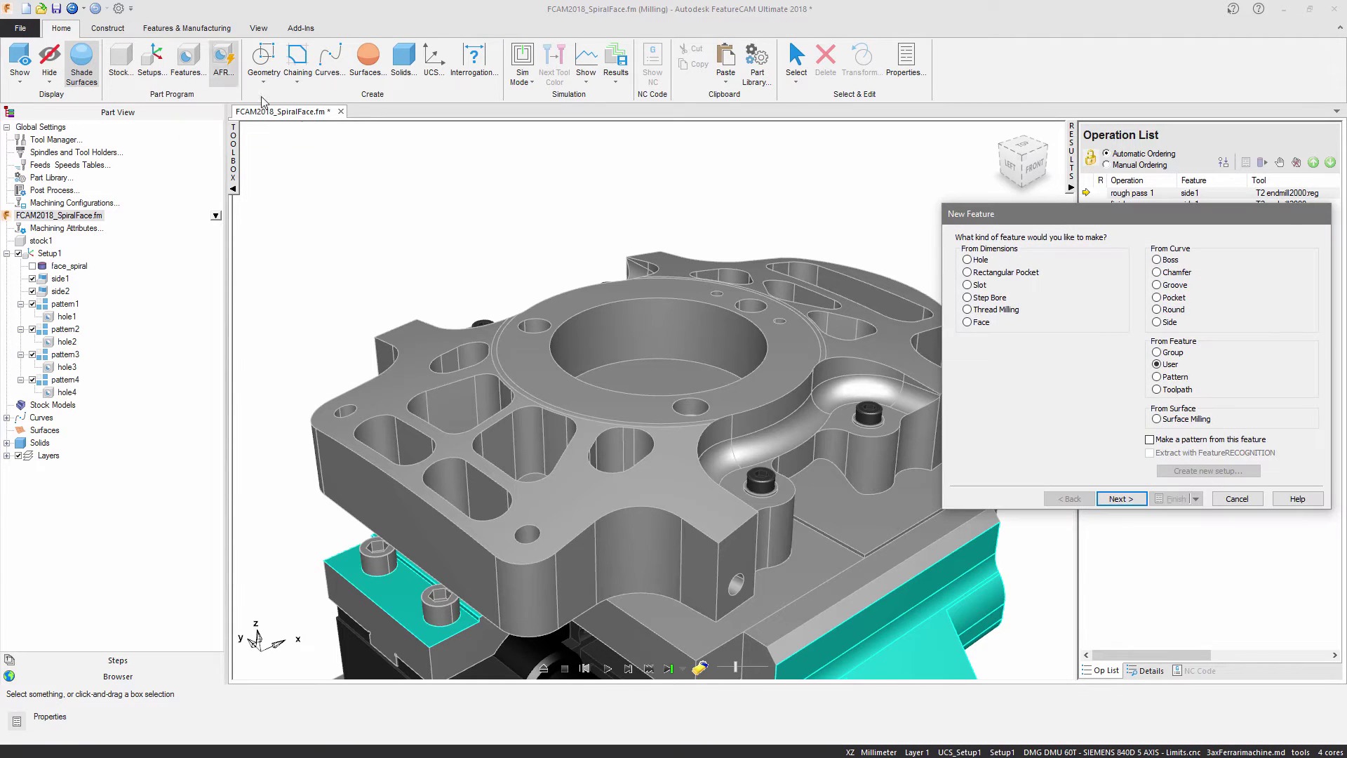
pyautogui.click(1122, 498)
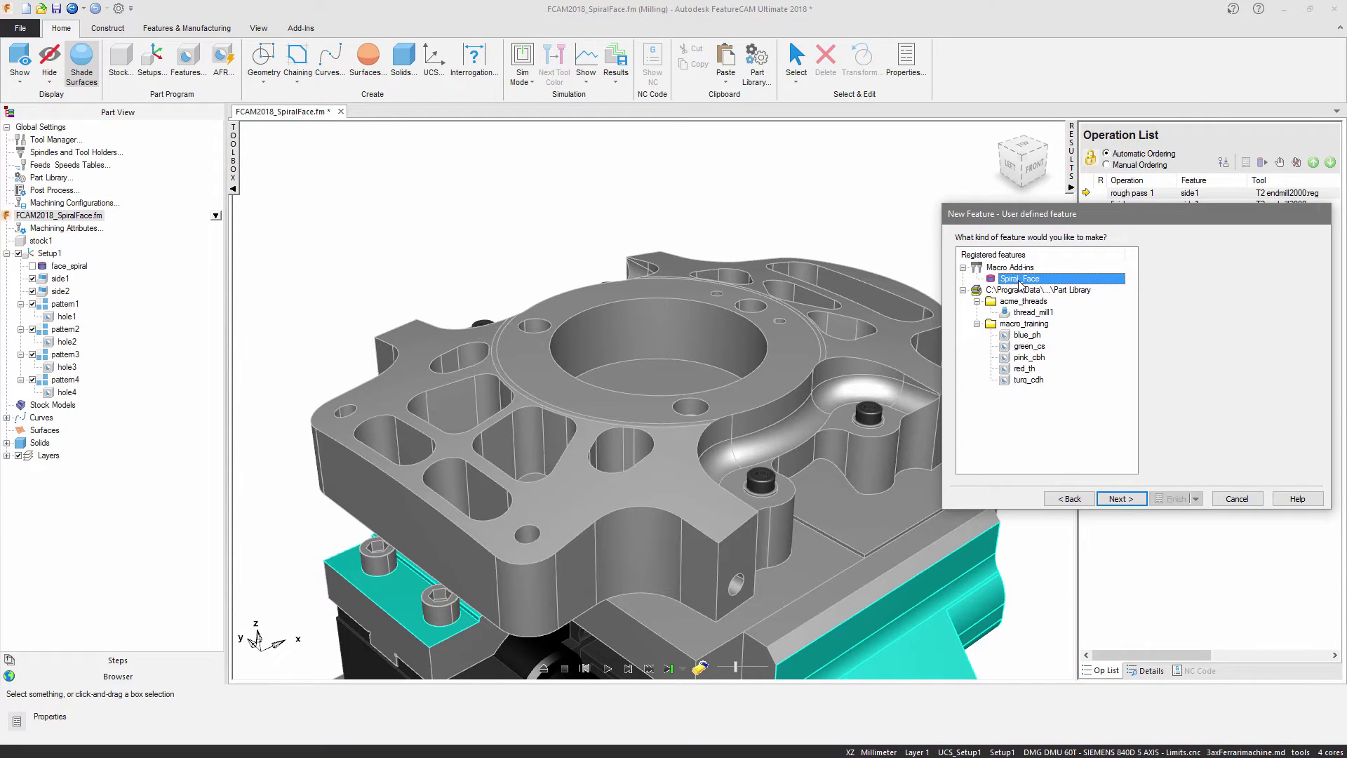
pyautogui.click(1122, 498)
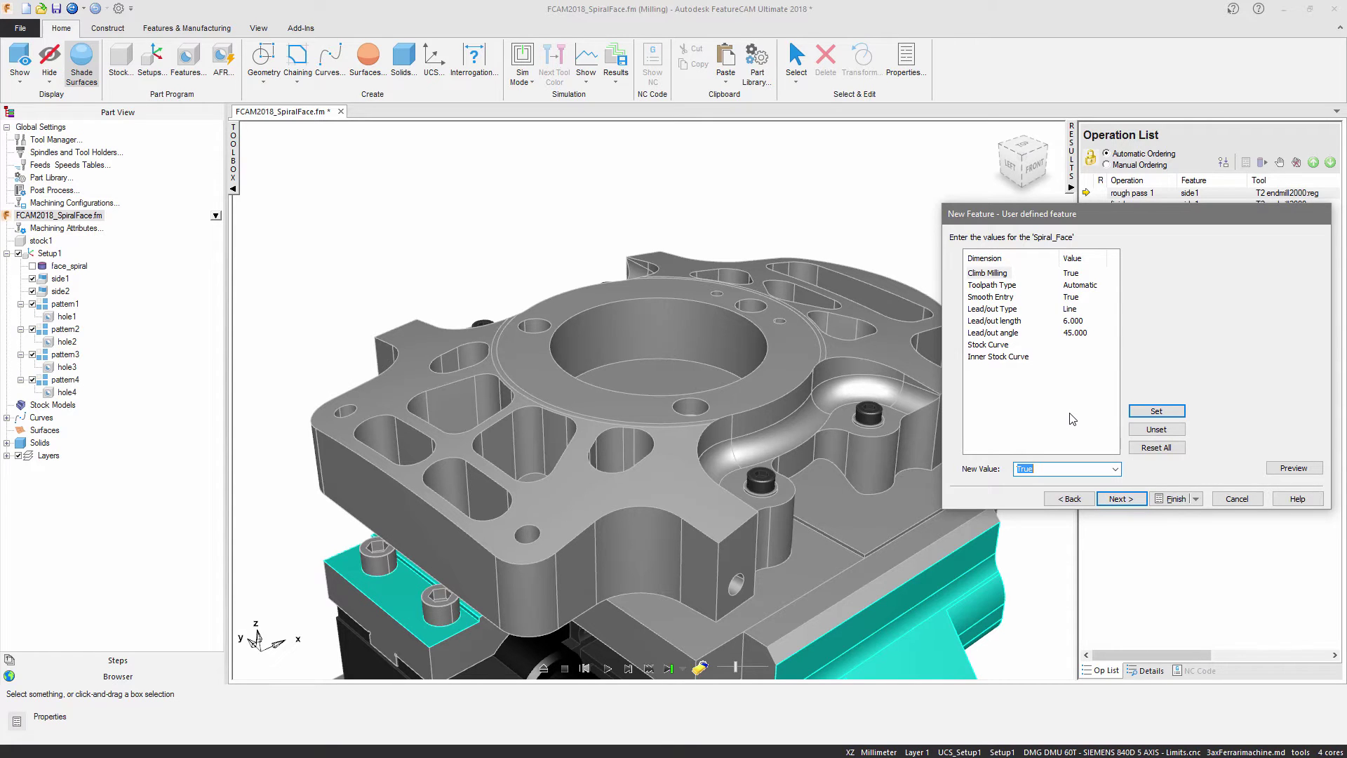
pyautogui.press('Return')
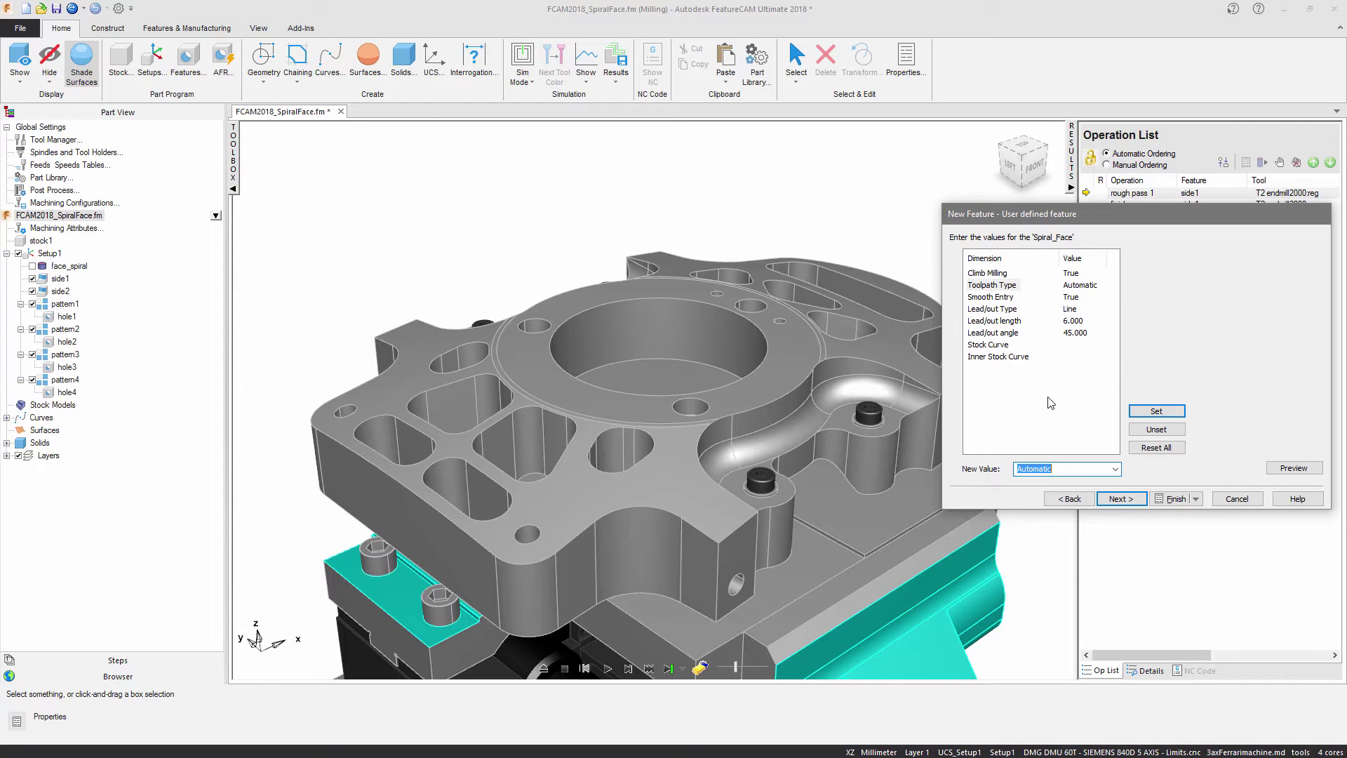
pyautogui.click(989, 345)
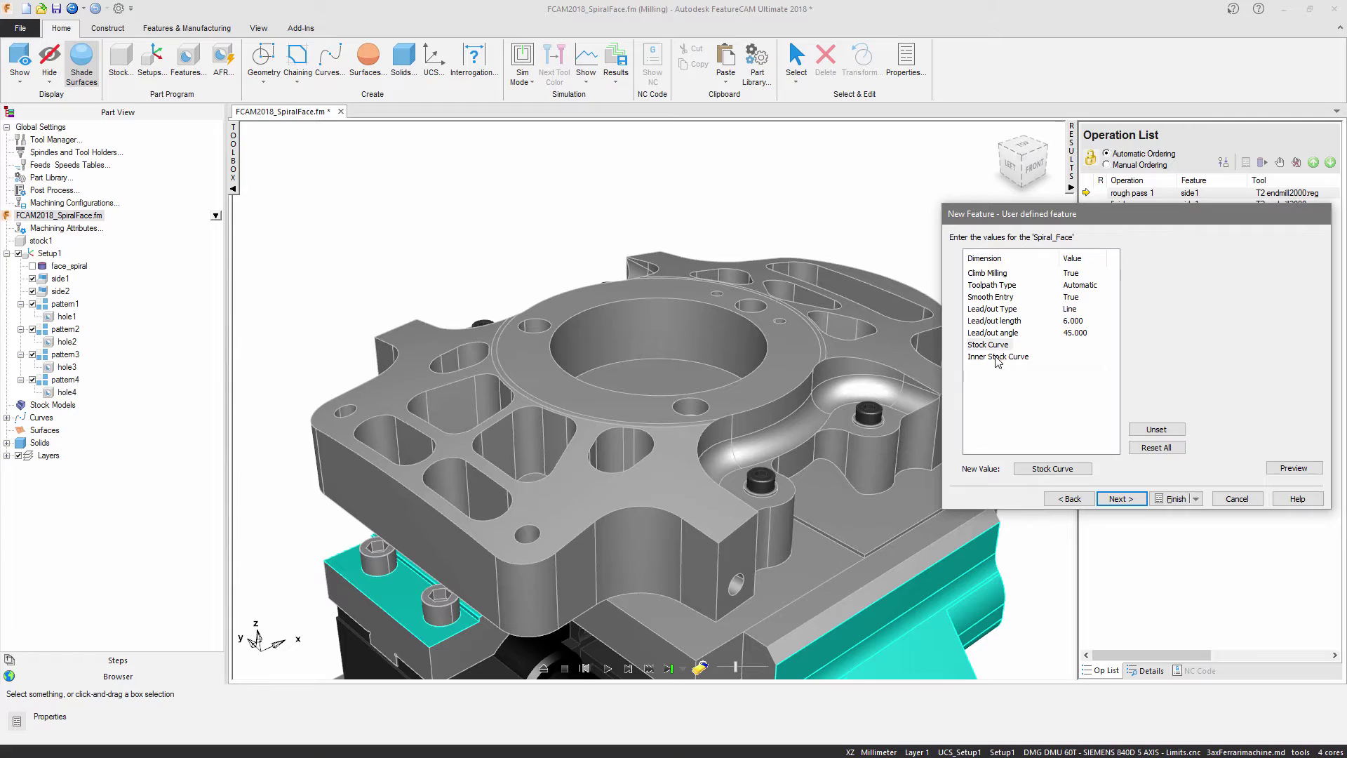
pyautogui.click(998, 357)
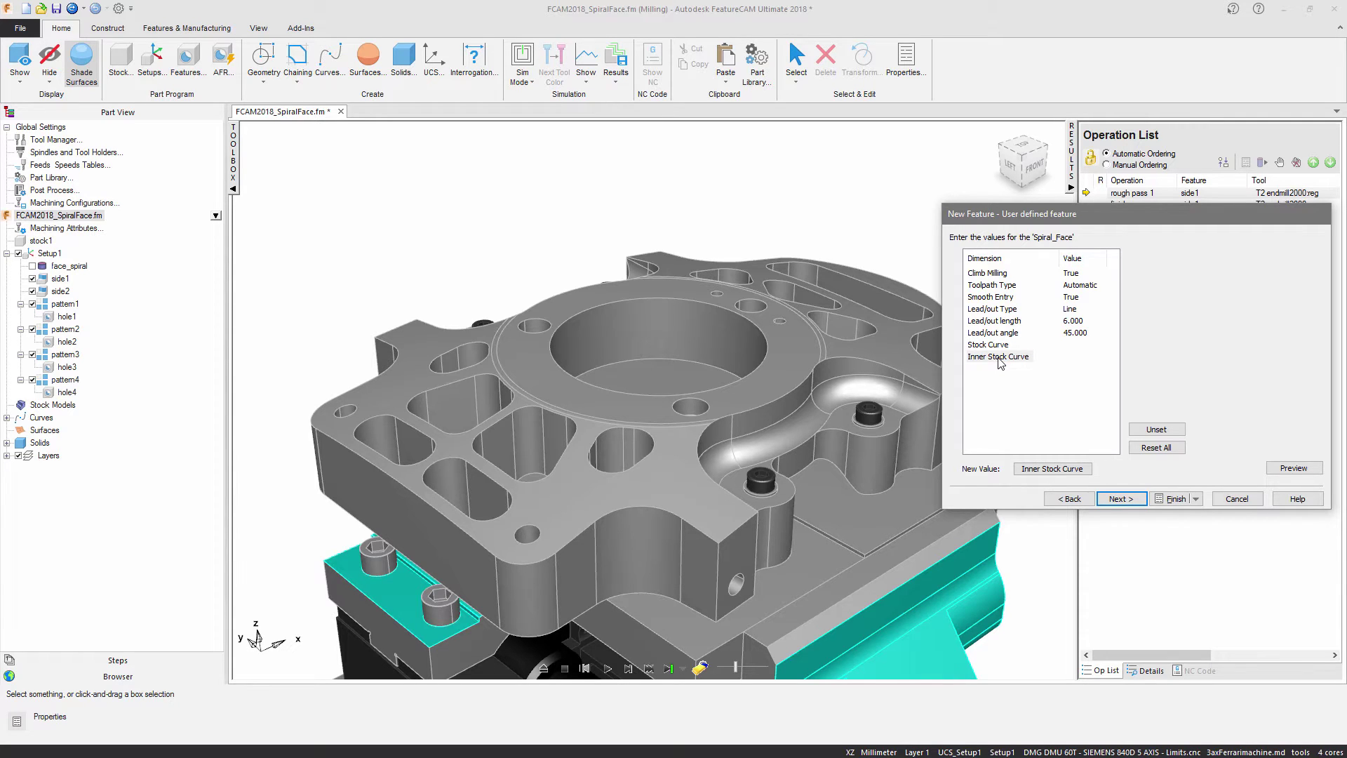
pyautogui.click(1002, 346)
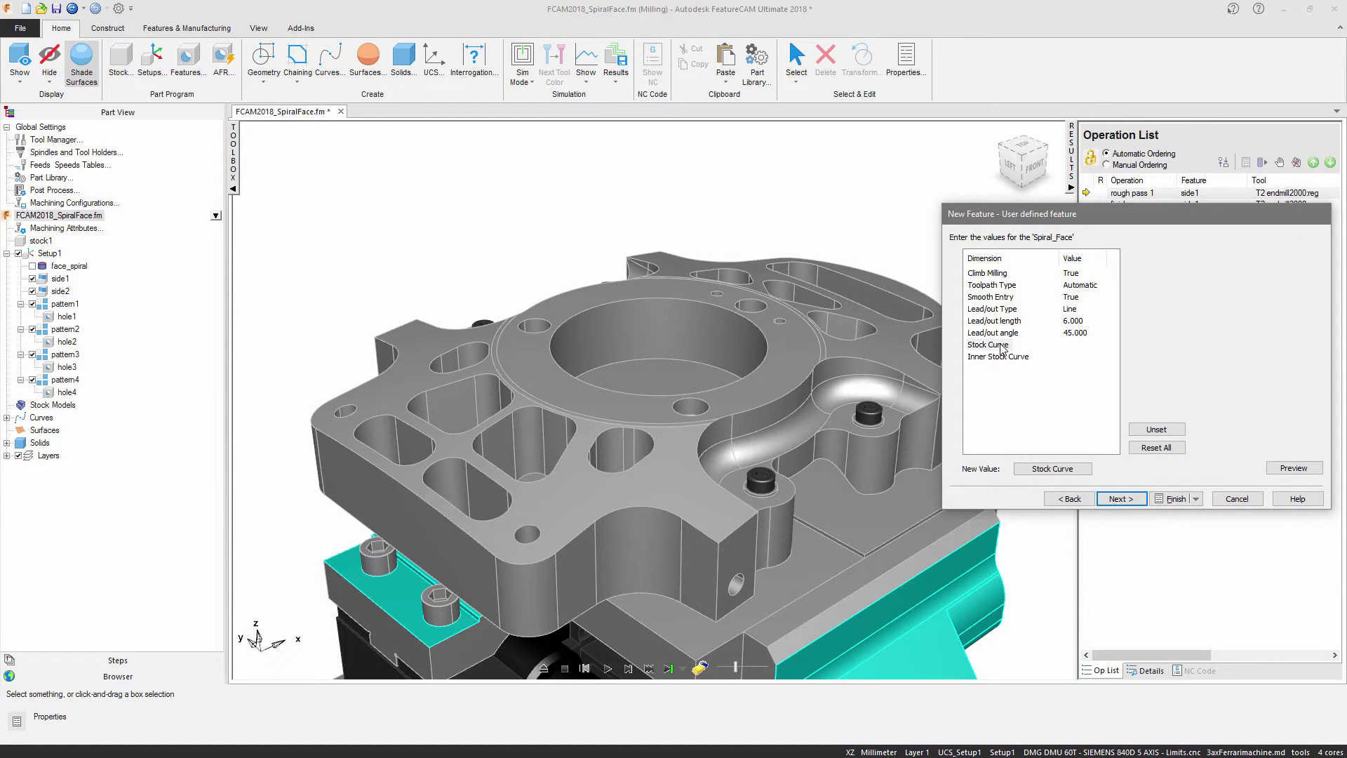
# Step: Set the Stock Curve to the existing _face_outer_boundary curve
pyautogui.click(1053, 468)
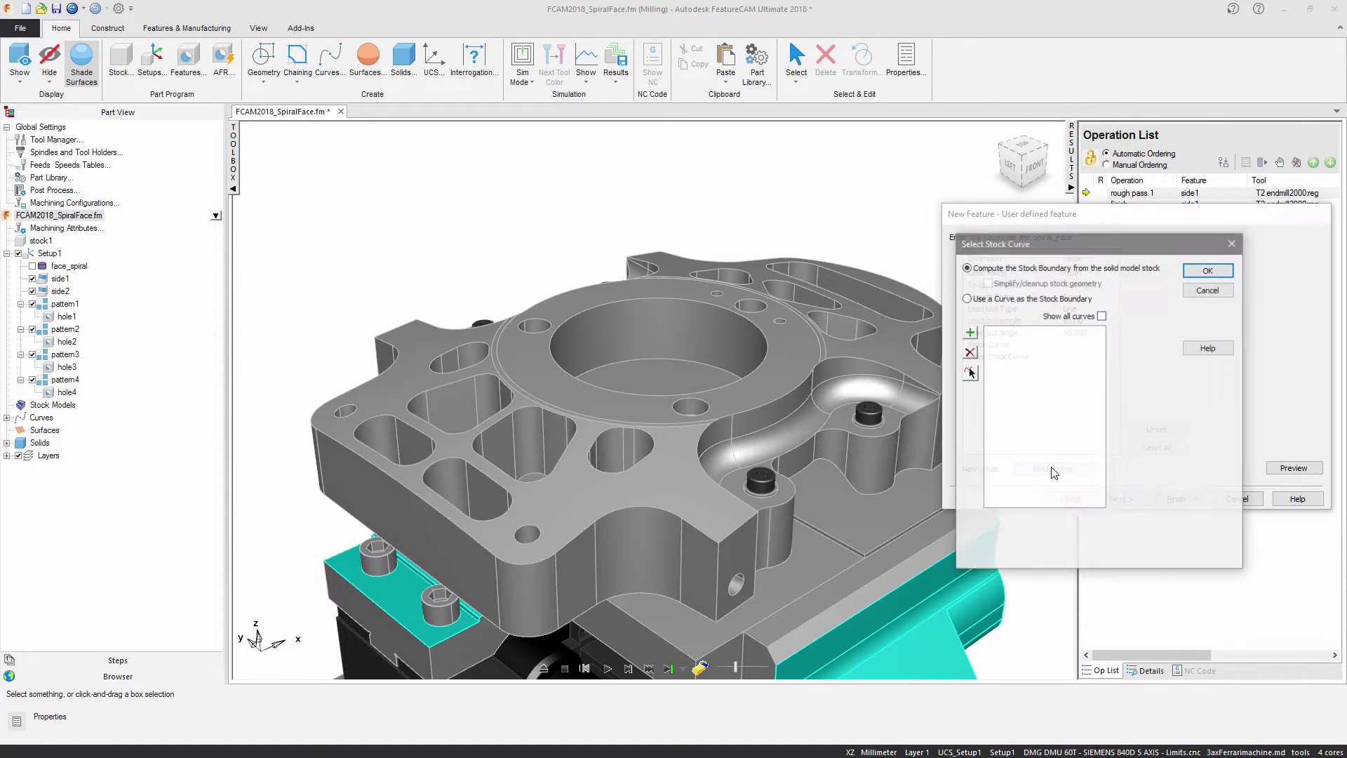
pyautogui.click(998, 300)
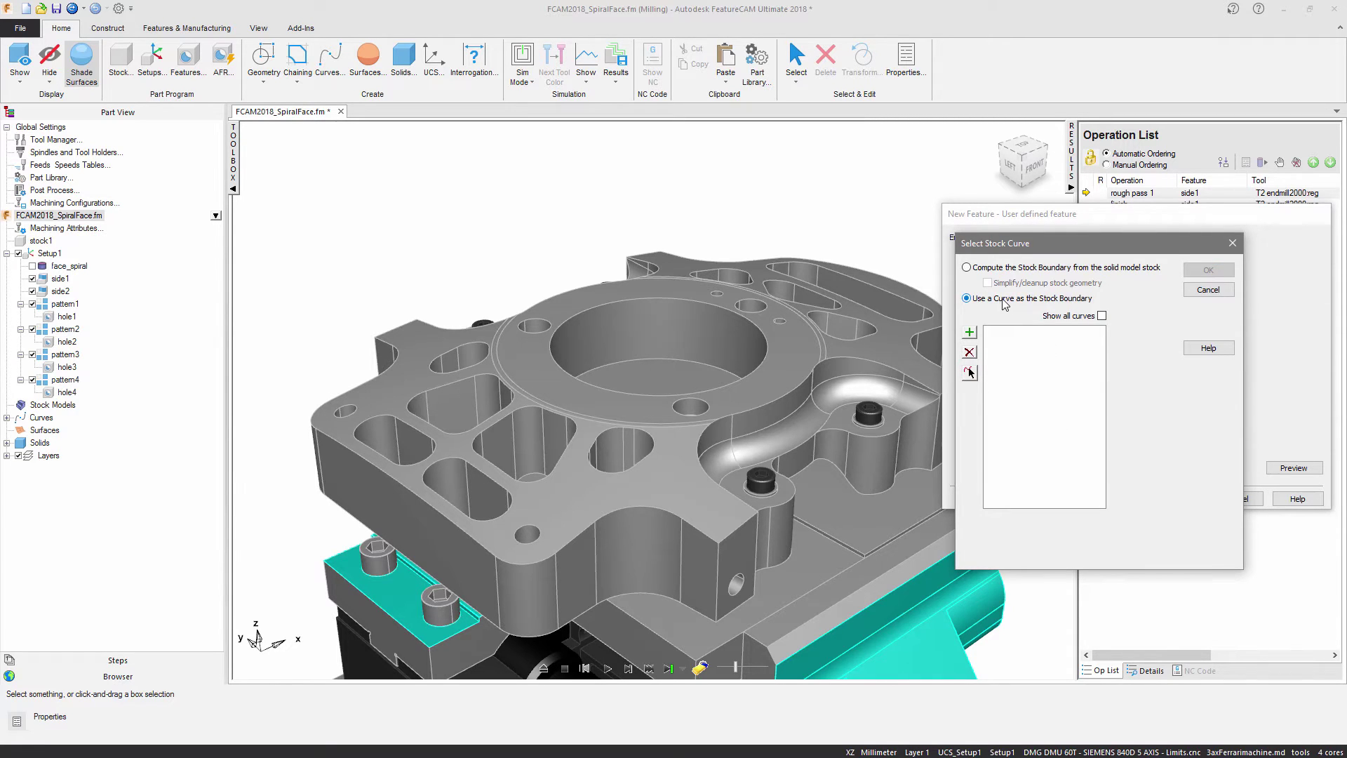
pyautogui.click(1102, 316)
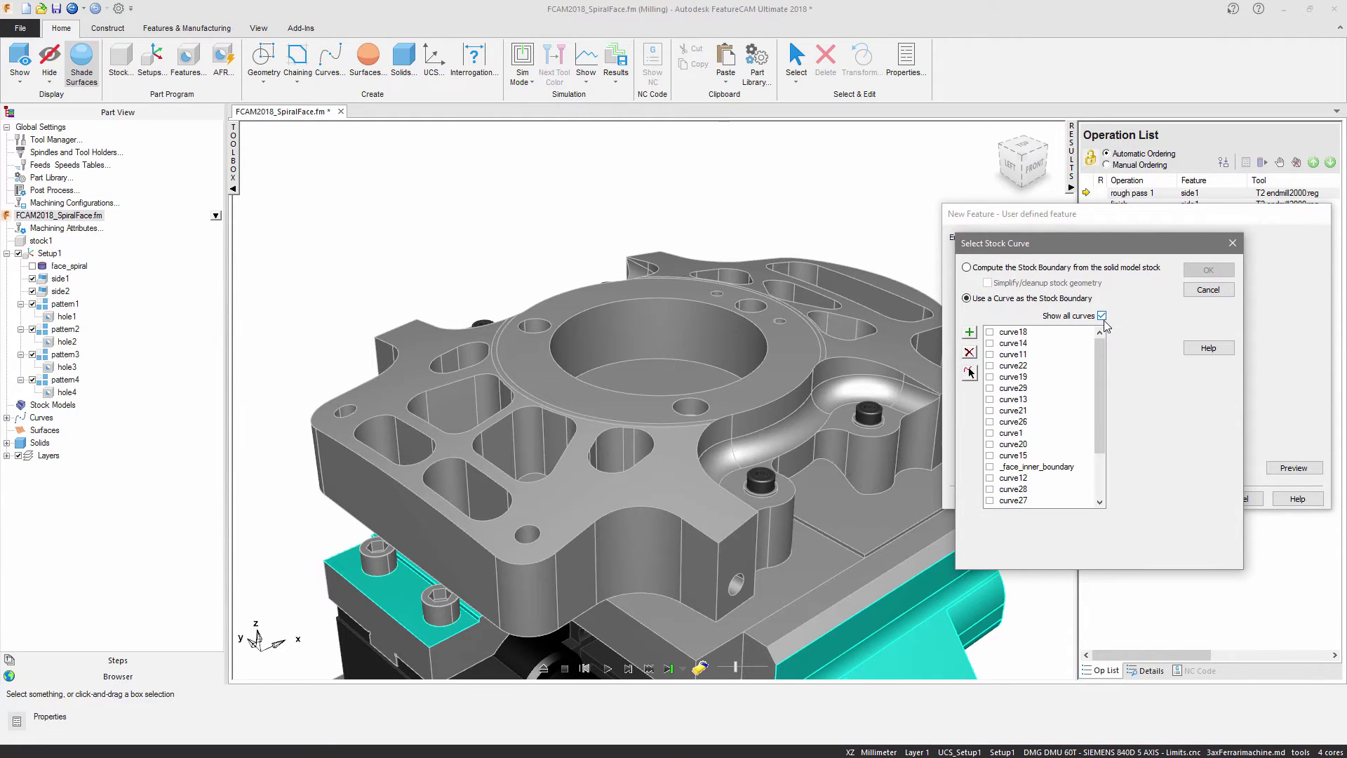
pyautogui.moveTo(1101, 358); pyautogui.dragTo(1101, 405)
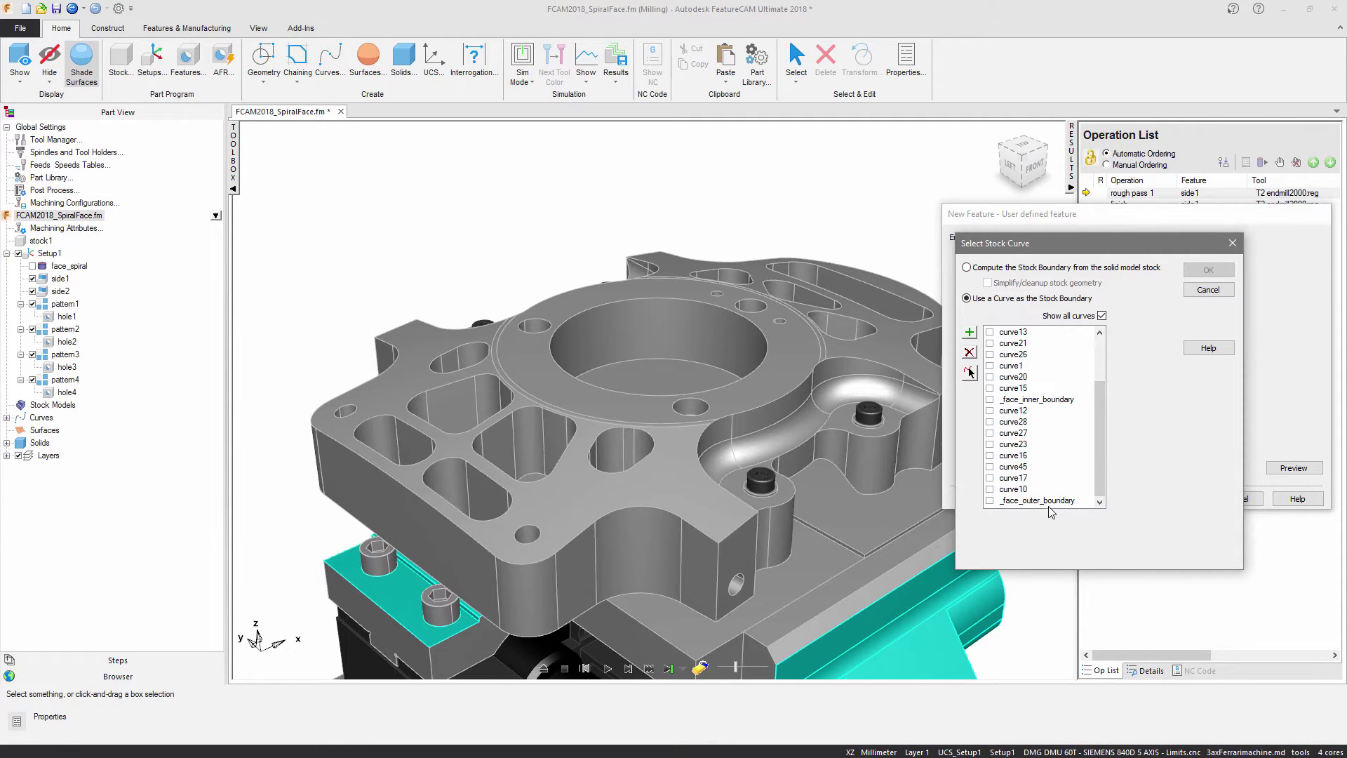
pyautogui.click(990, 501)
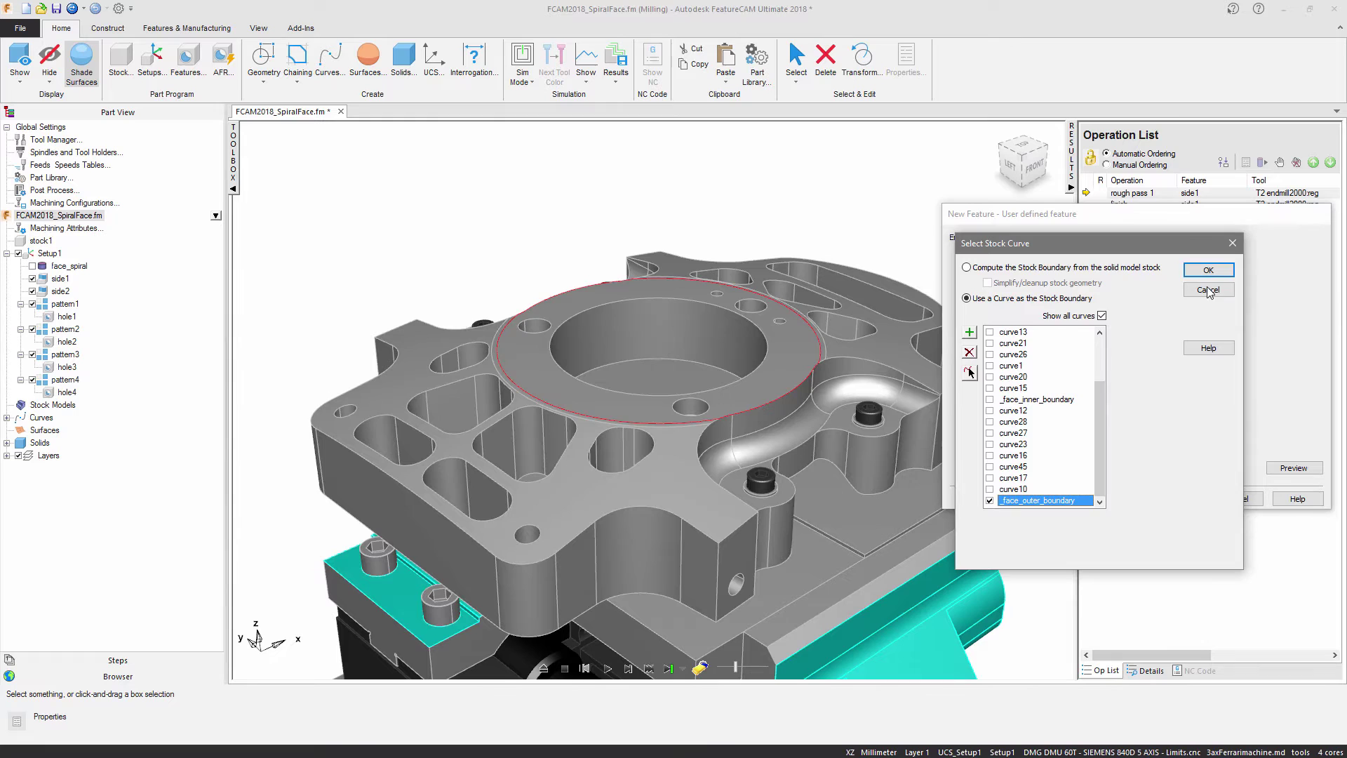
pyautogui.click(1208, 270)
# Step: Set the Inner Stock Curve to _face_inner_boundary
pyautogui.click(998, 359)
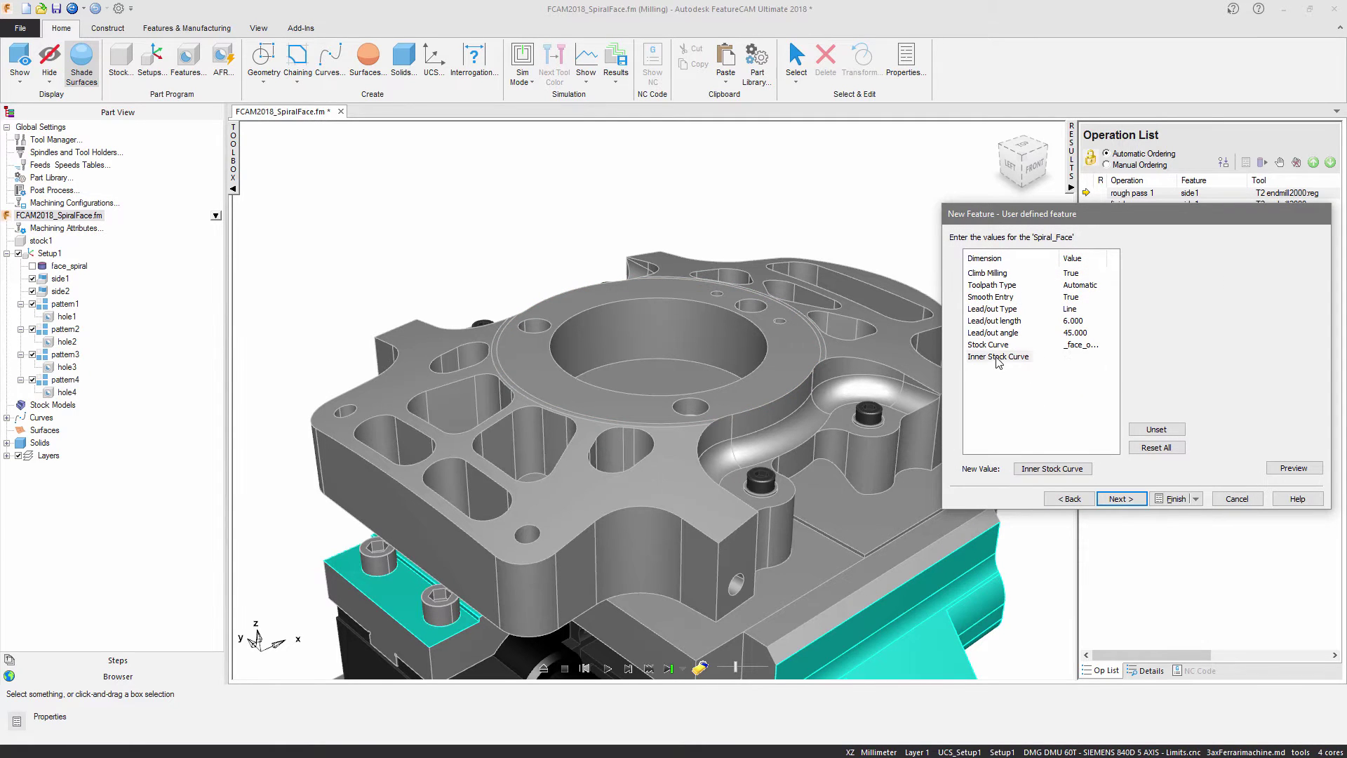
pyautogui.click(1053, 468)
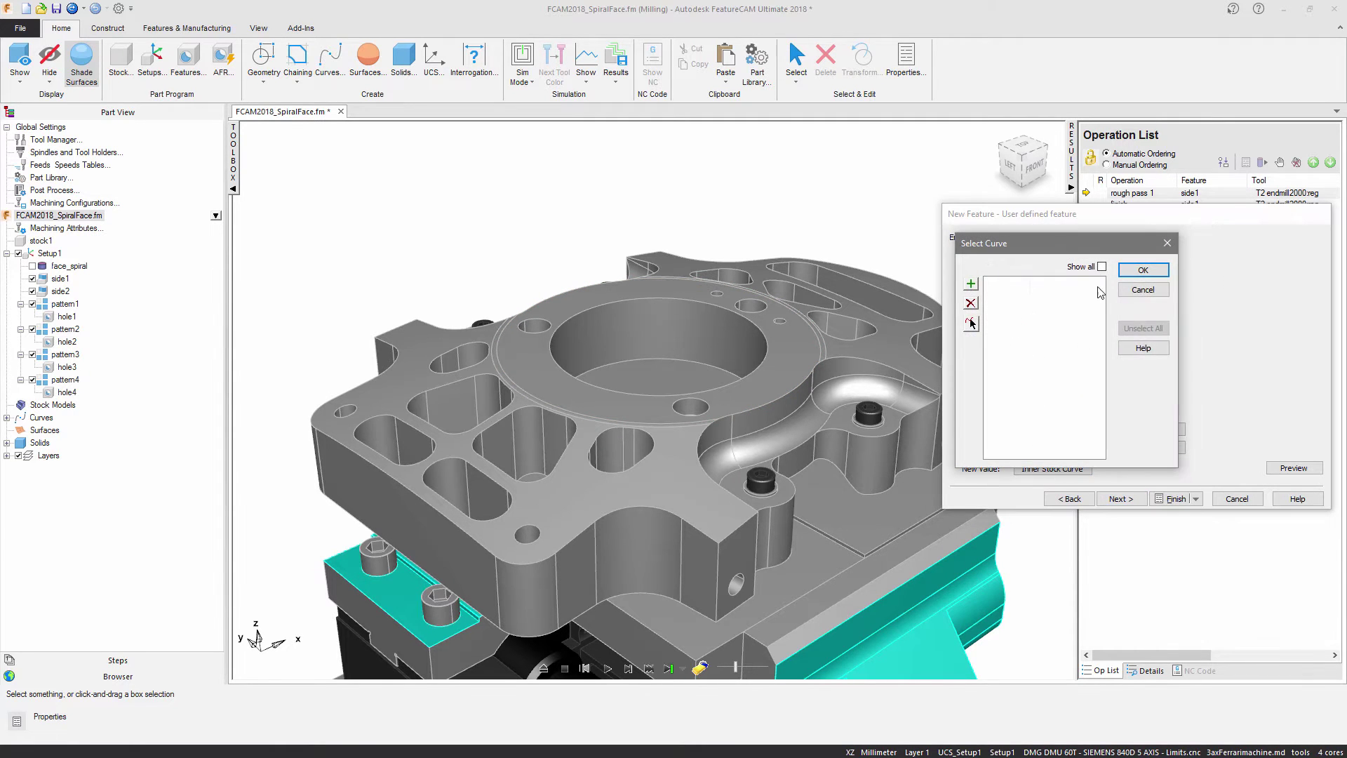
pyautogui.click(1102, 266)
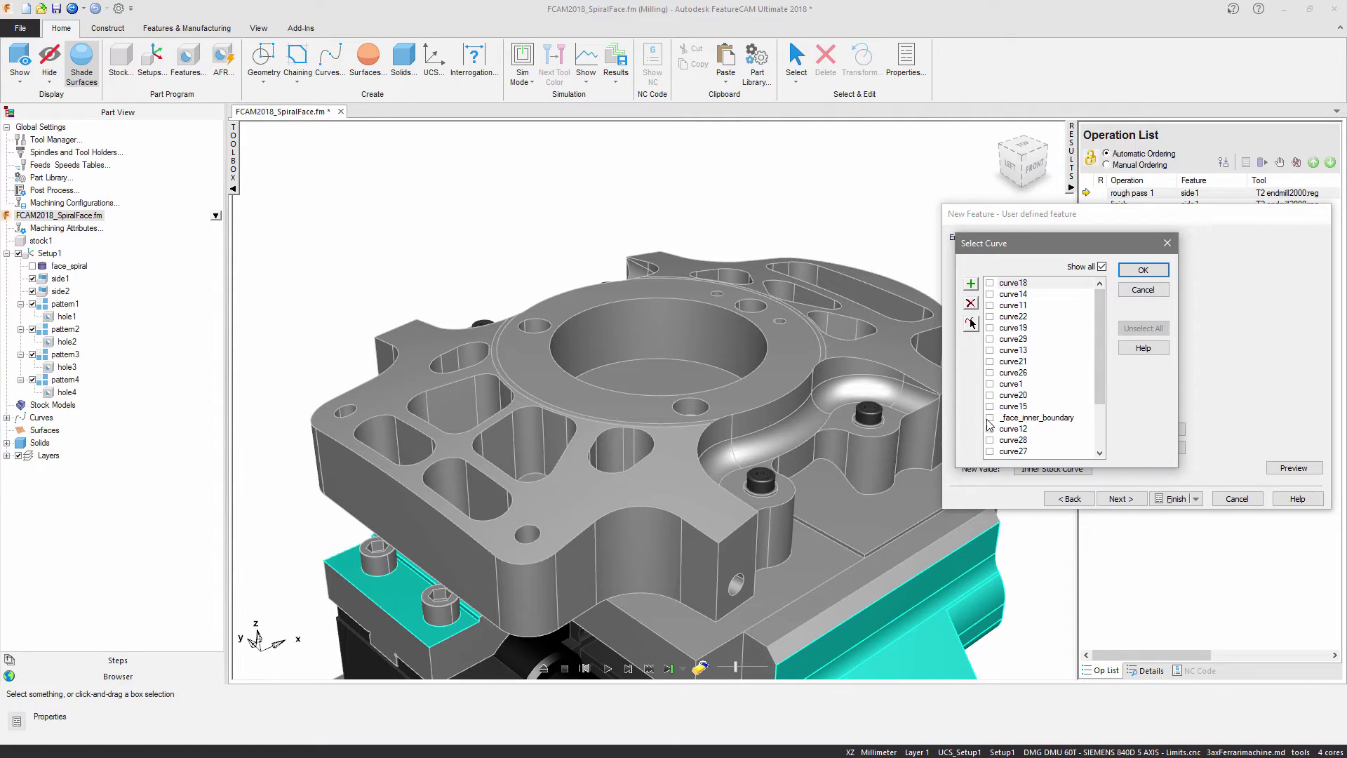
pyautogui.click(990, 420)
pyautogui.click(1142, 270)
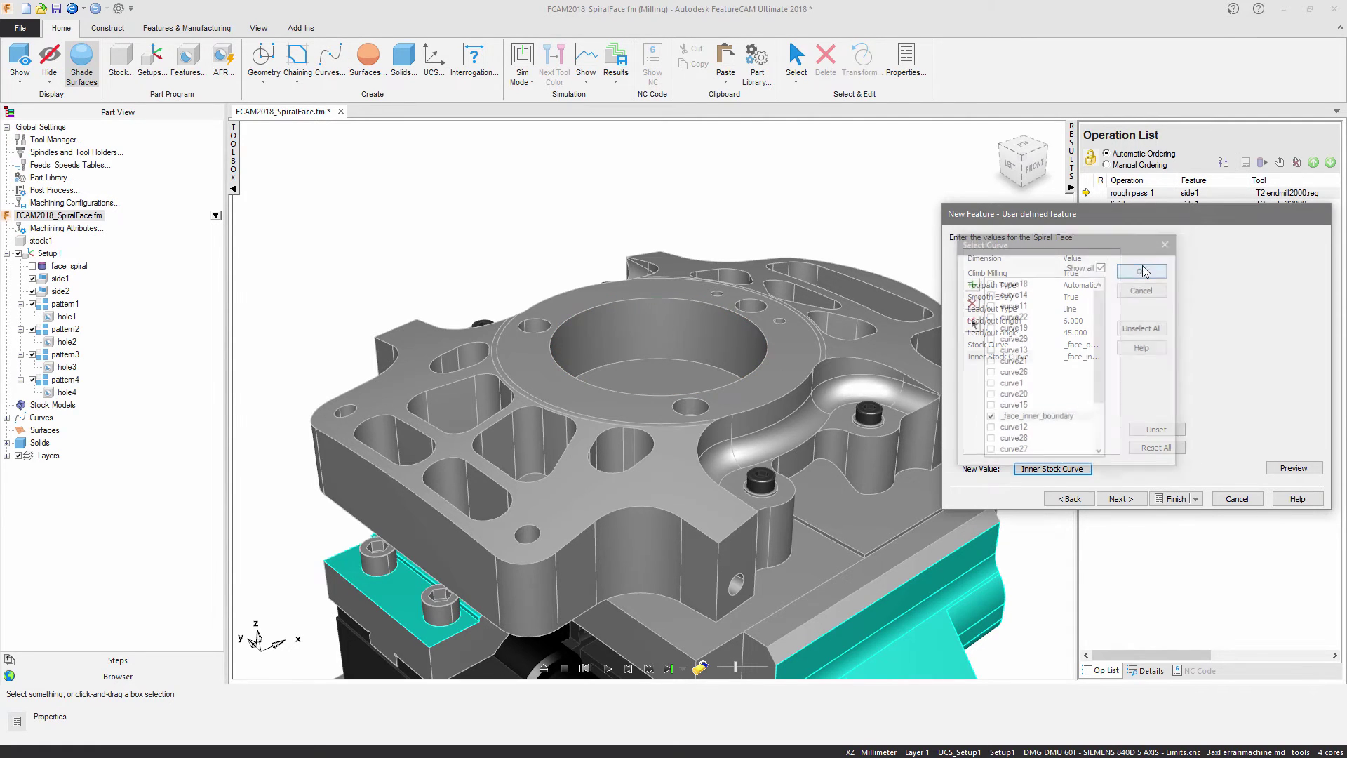
# Step: Place the spiral face feature at Z -0.1 and advance to the Operations page
pyautogui.click(1134, 499)
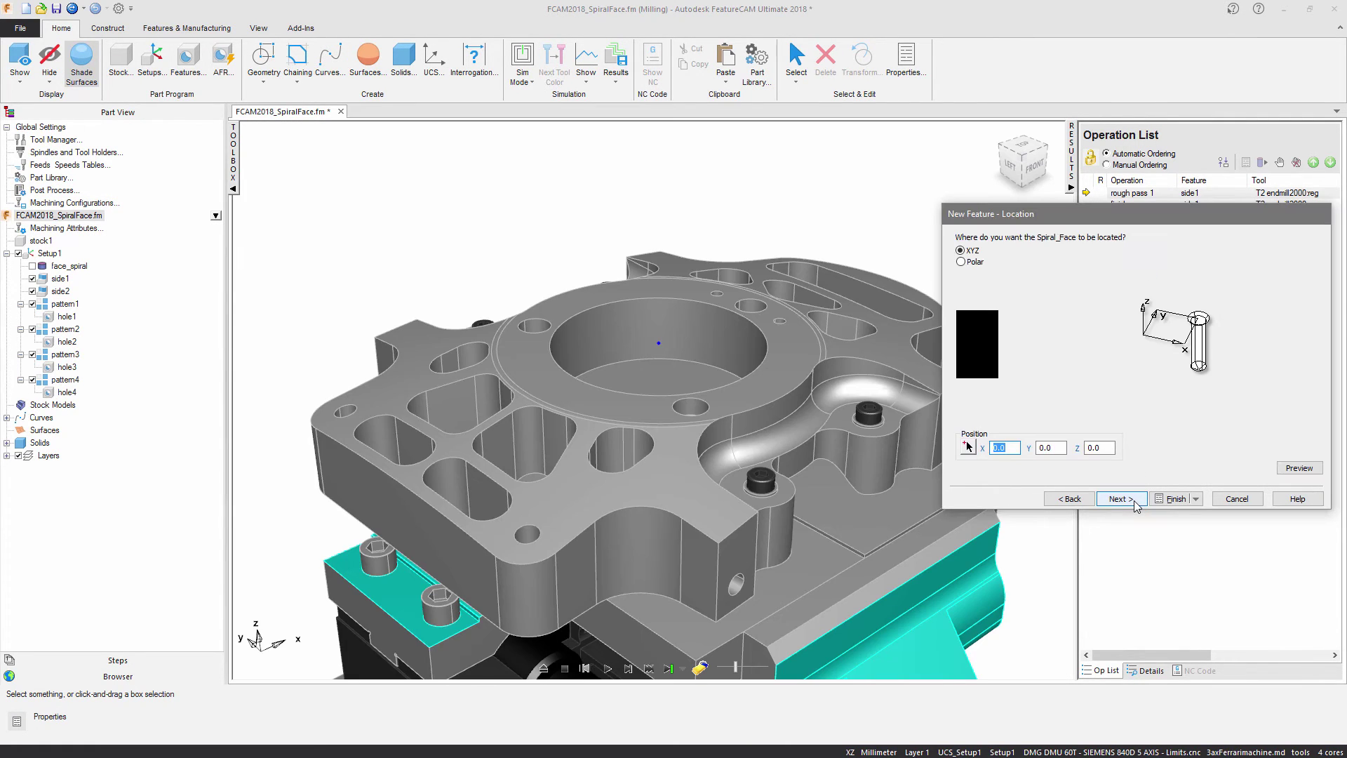
pyautogui.click(1091, 448)
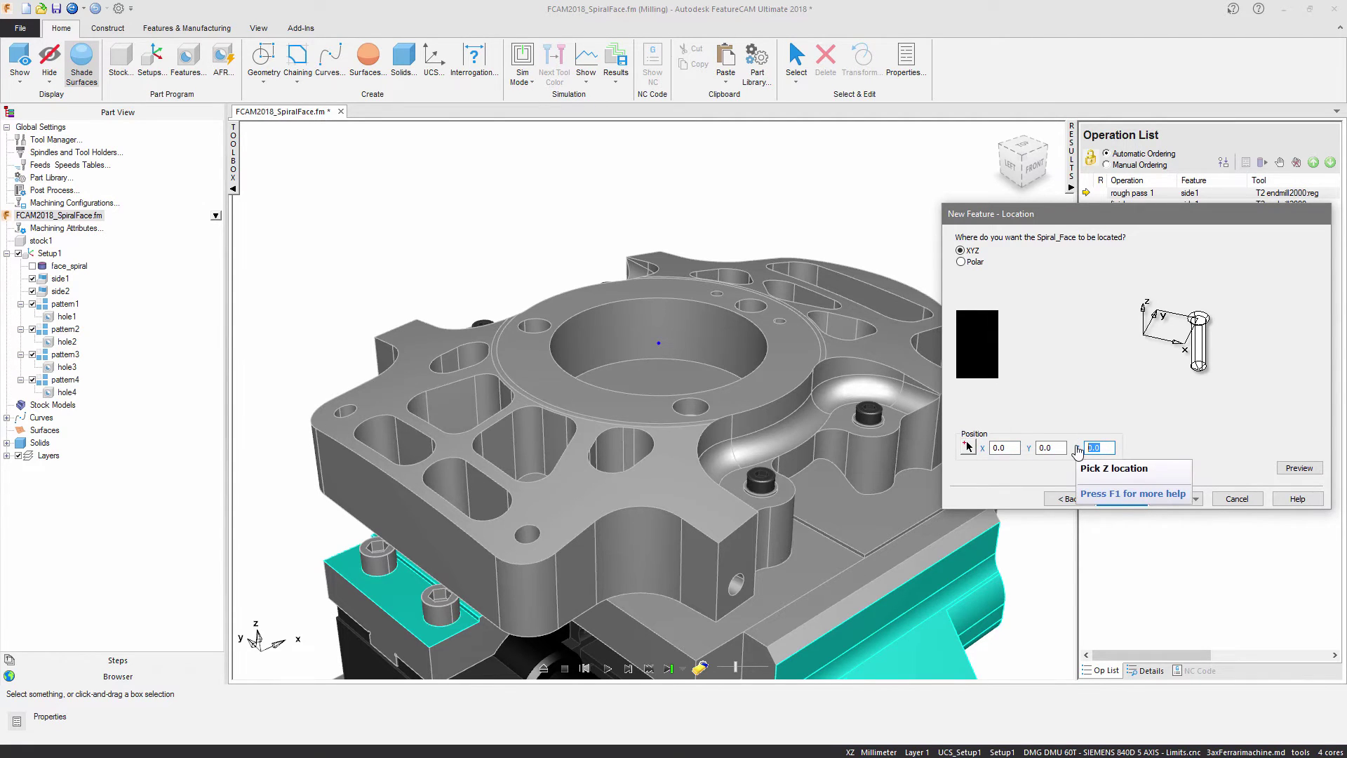
pyautogui.write('-0.1')
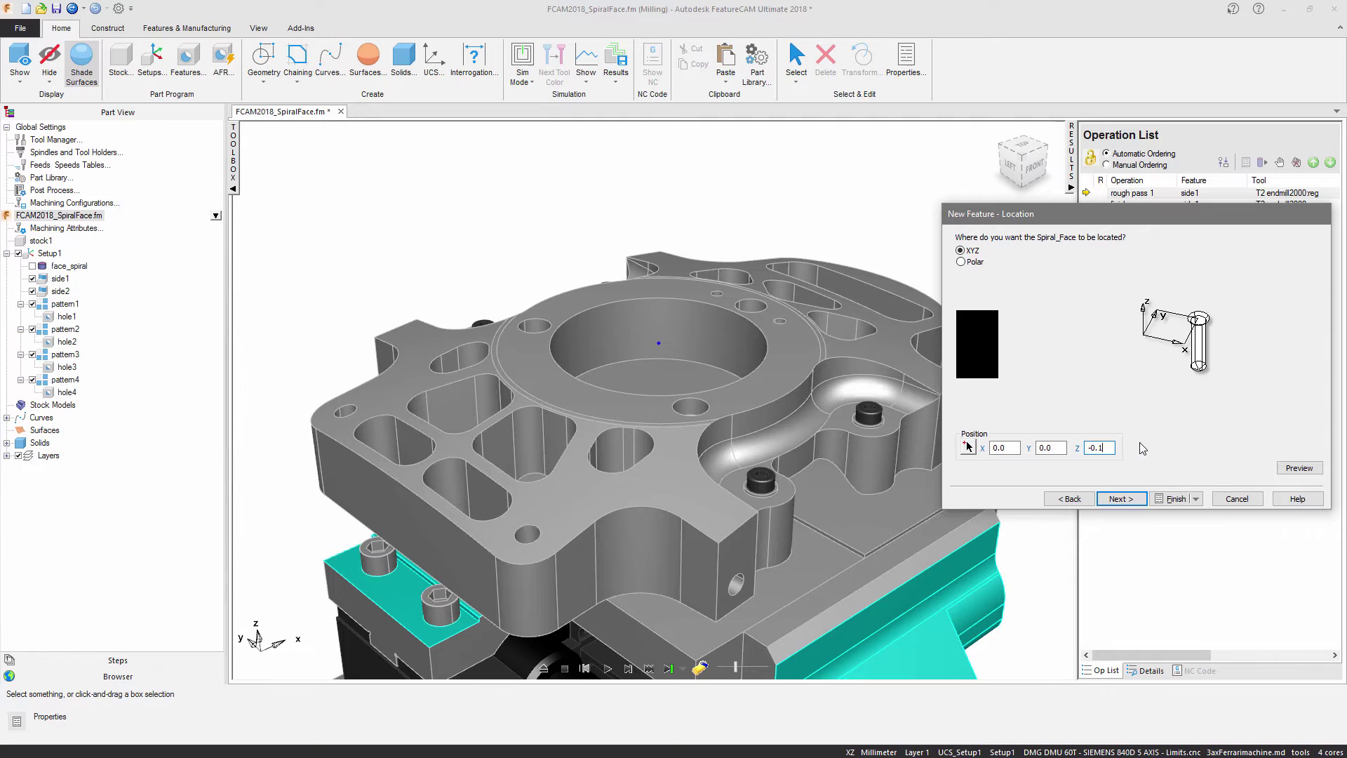
pyautogui.click(1128, 499)
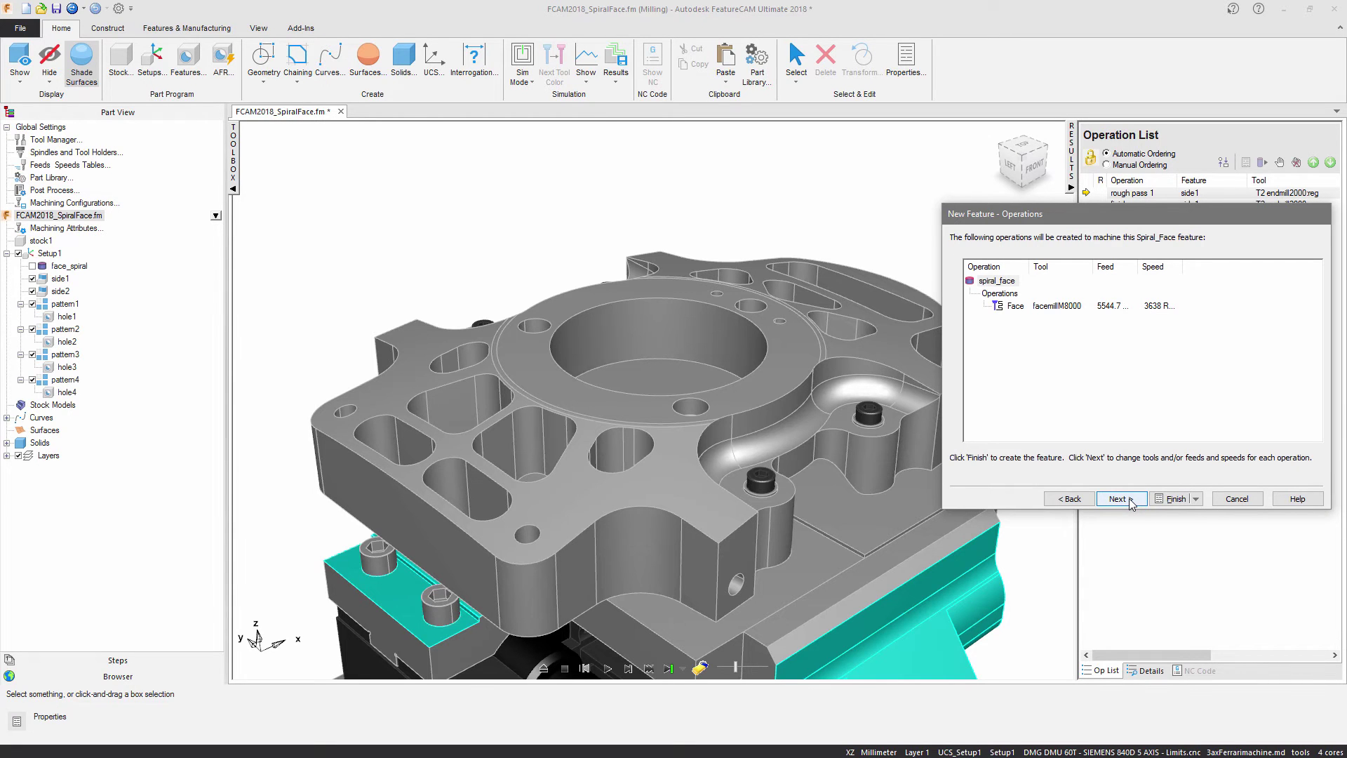
# Step: Swap facemill8000 for the endmillM1600 tool from the Flat End Endmill group
pyautogui.click(1121, 499)
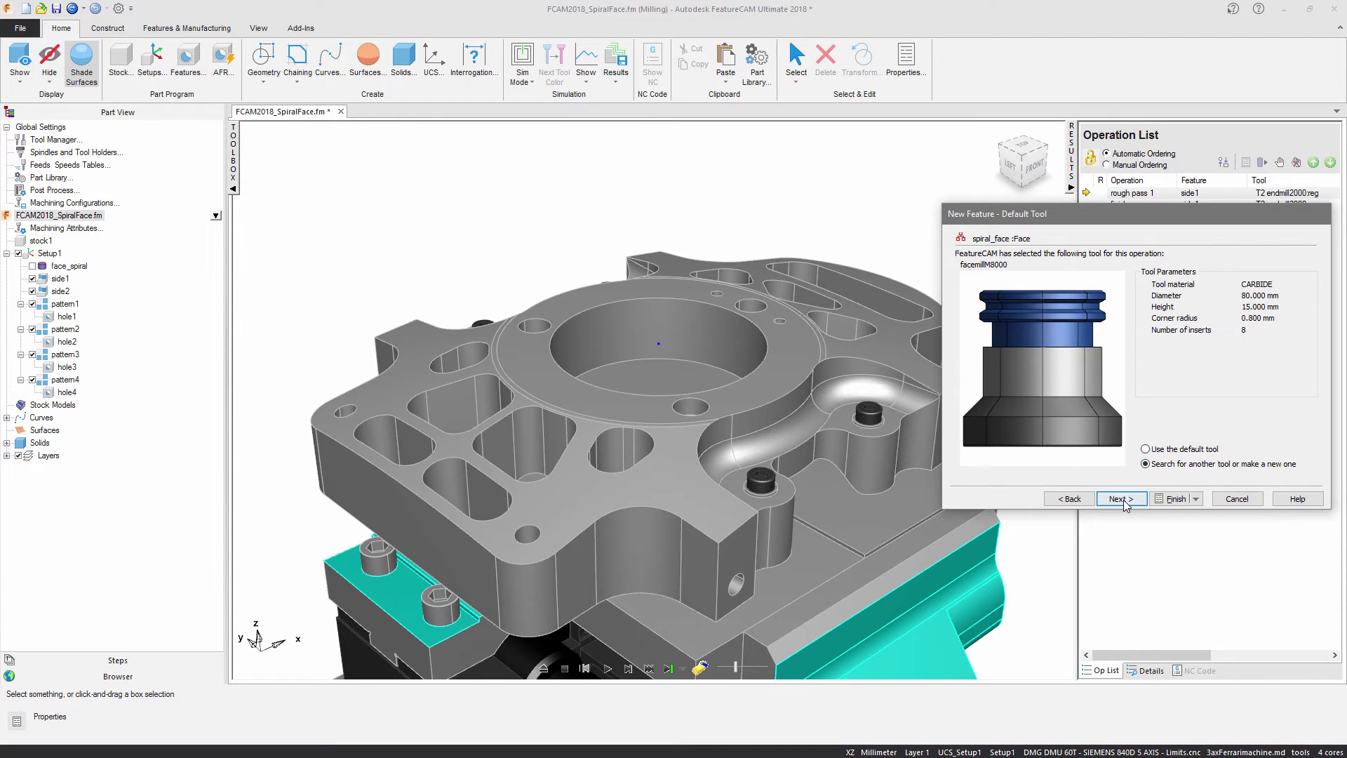
pyautogui.click(1123, 500)
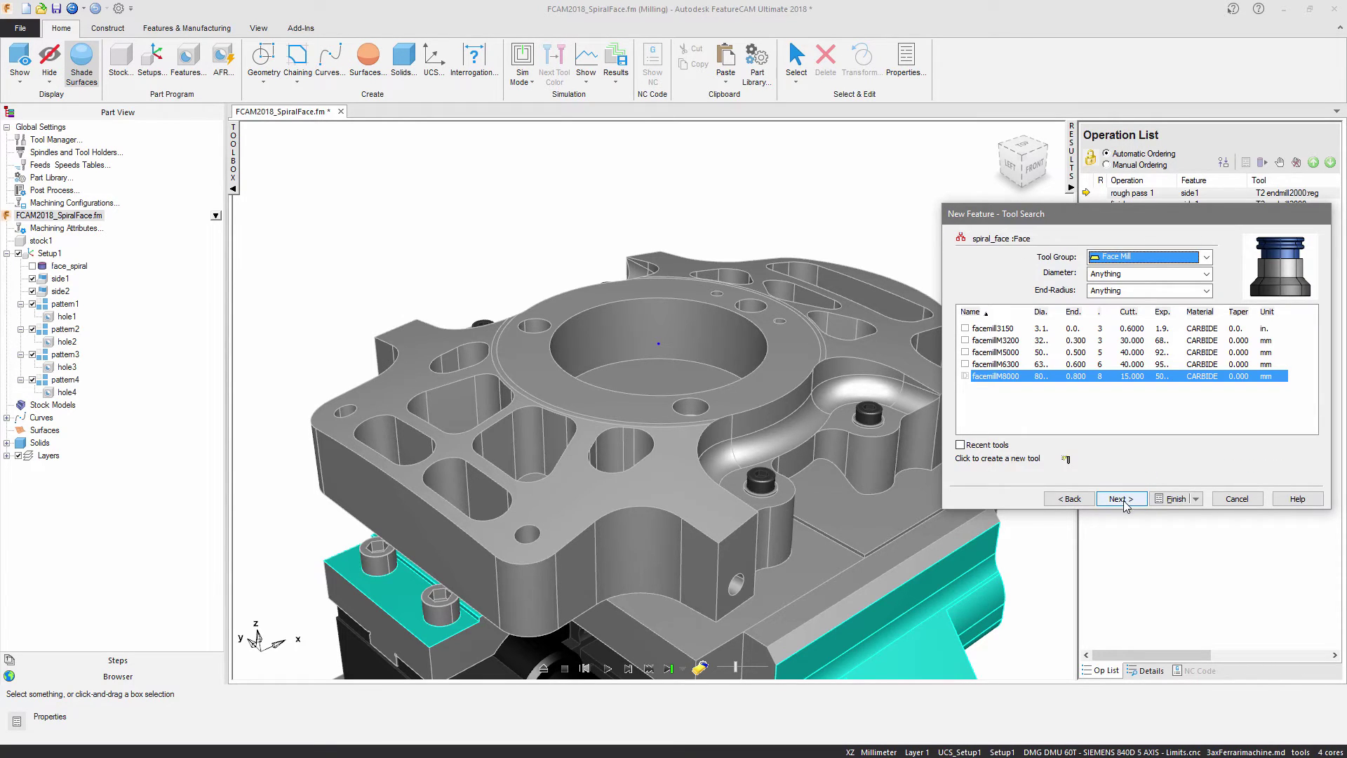
pyautogui.click(1207, 257)
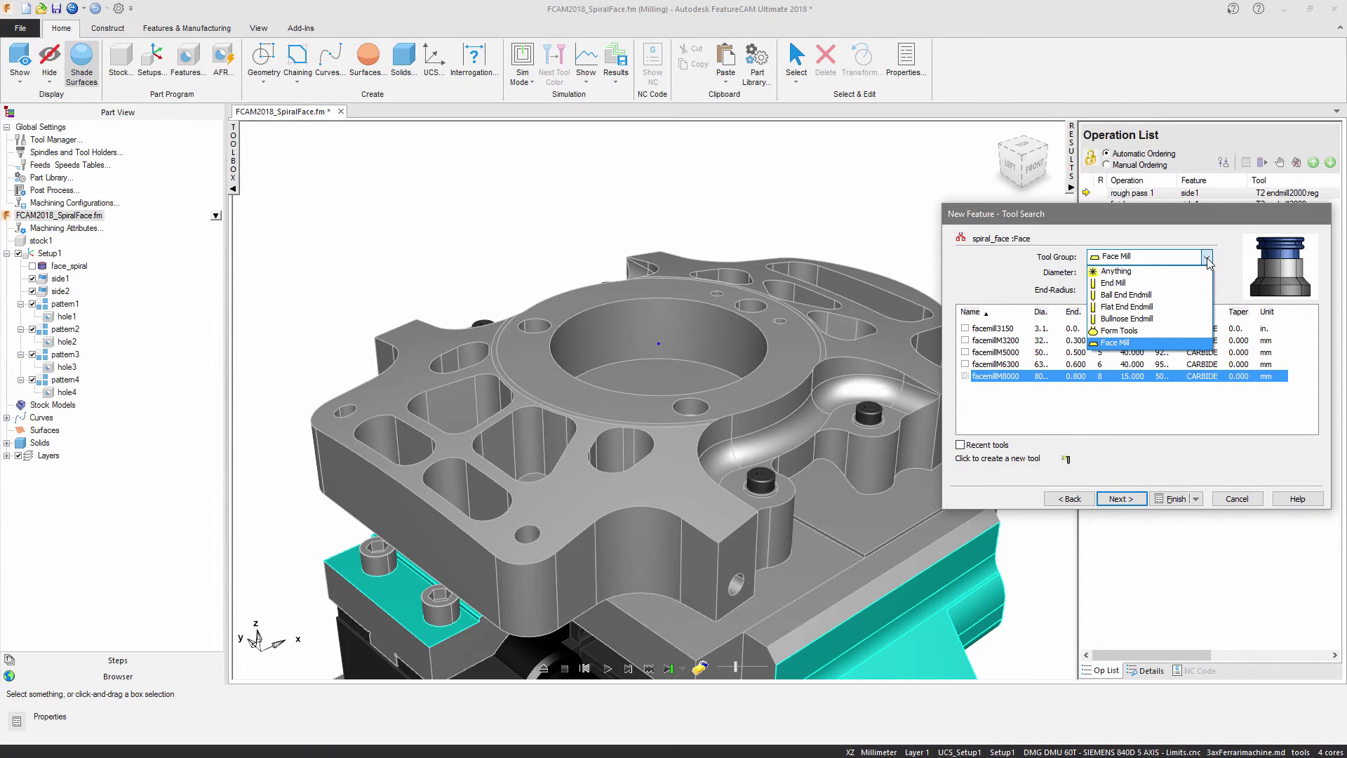
pyautogui.click(1184, 306)
pyautogui.scroll(5, 1045, 365)
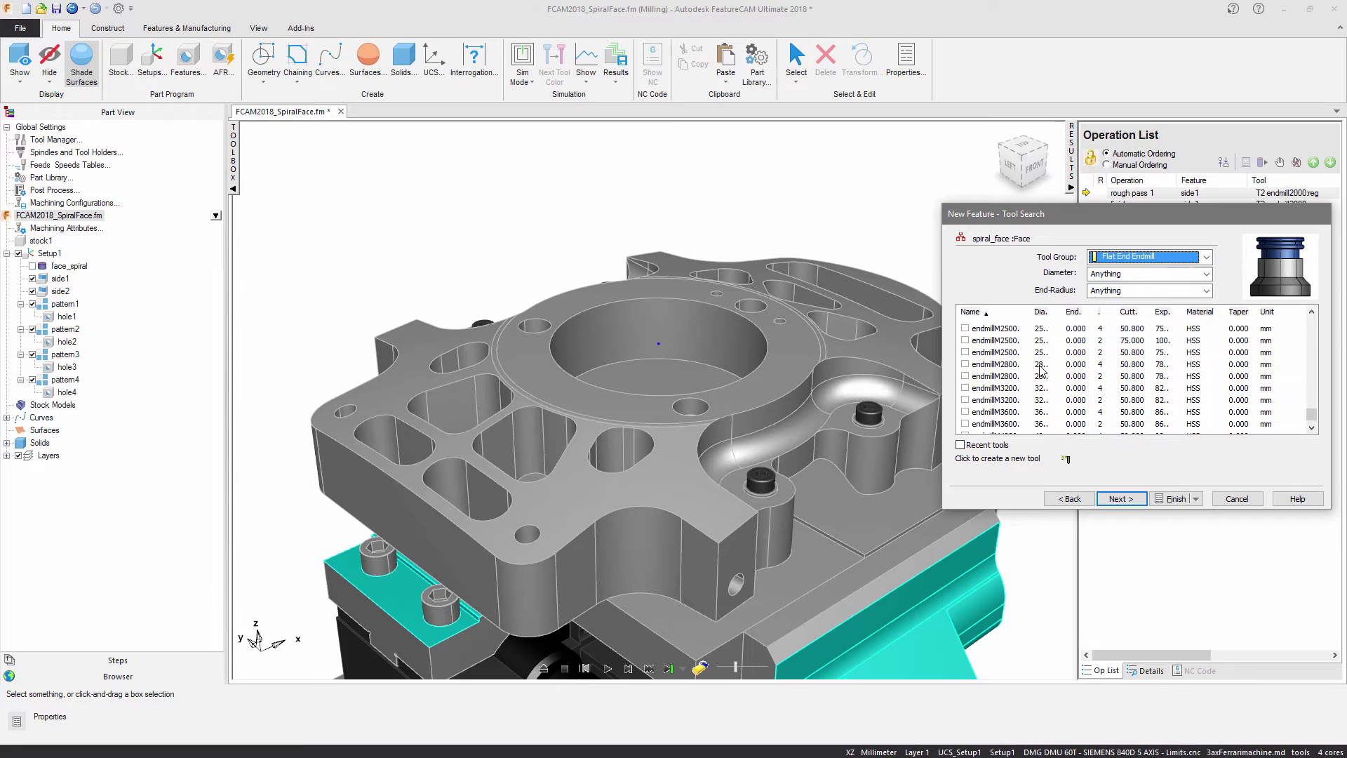
pyautogui.scroll(5, 1040, 369)
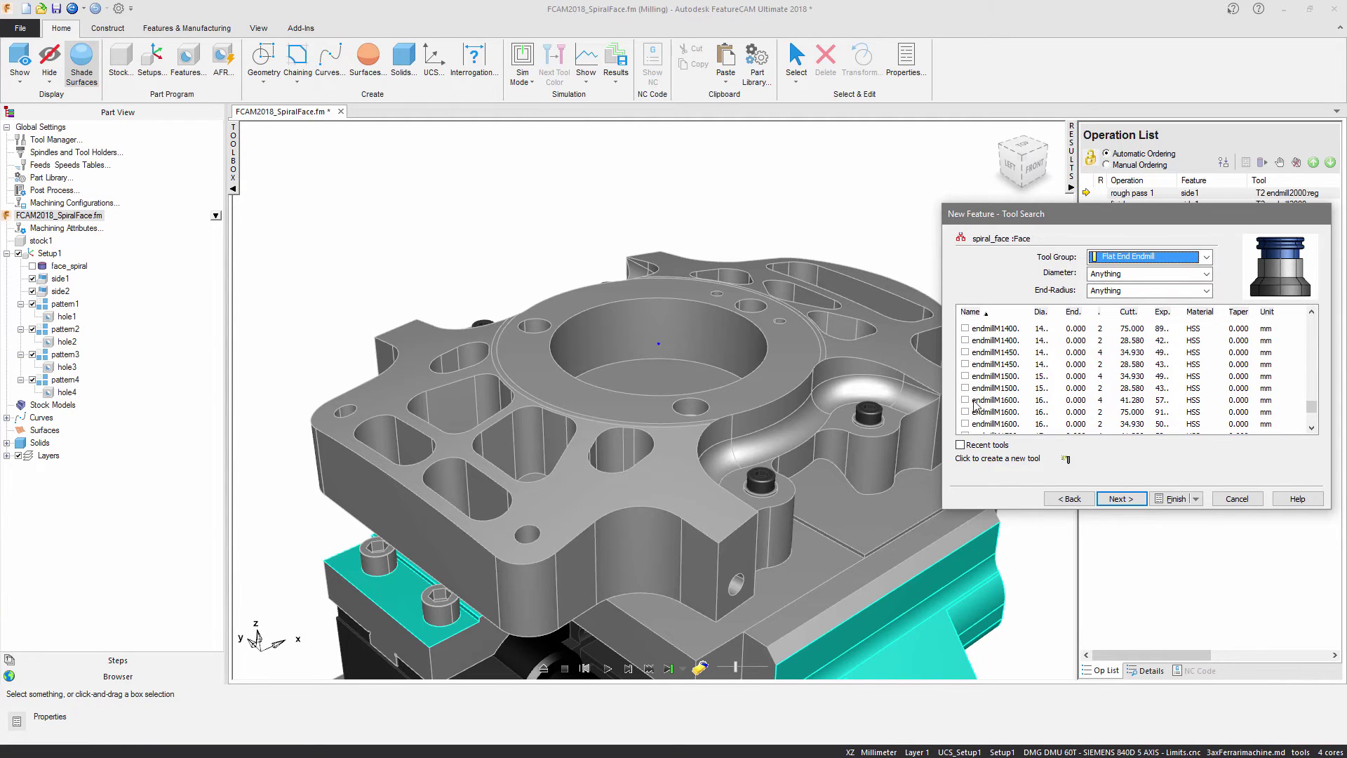
pyautogui.click(965, 400)
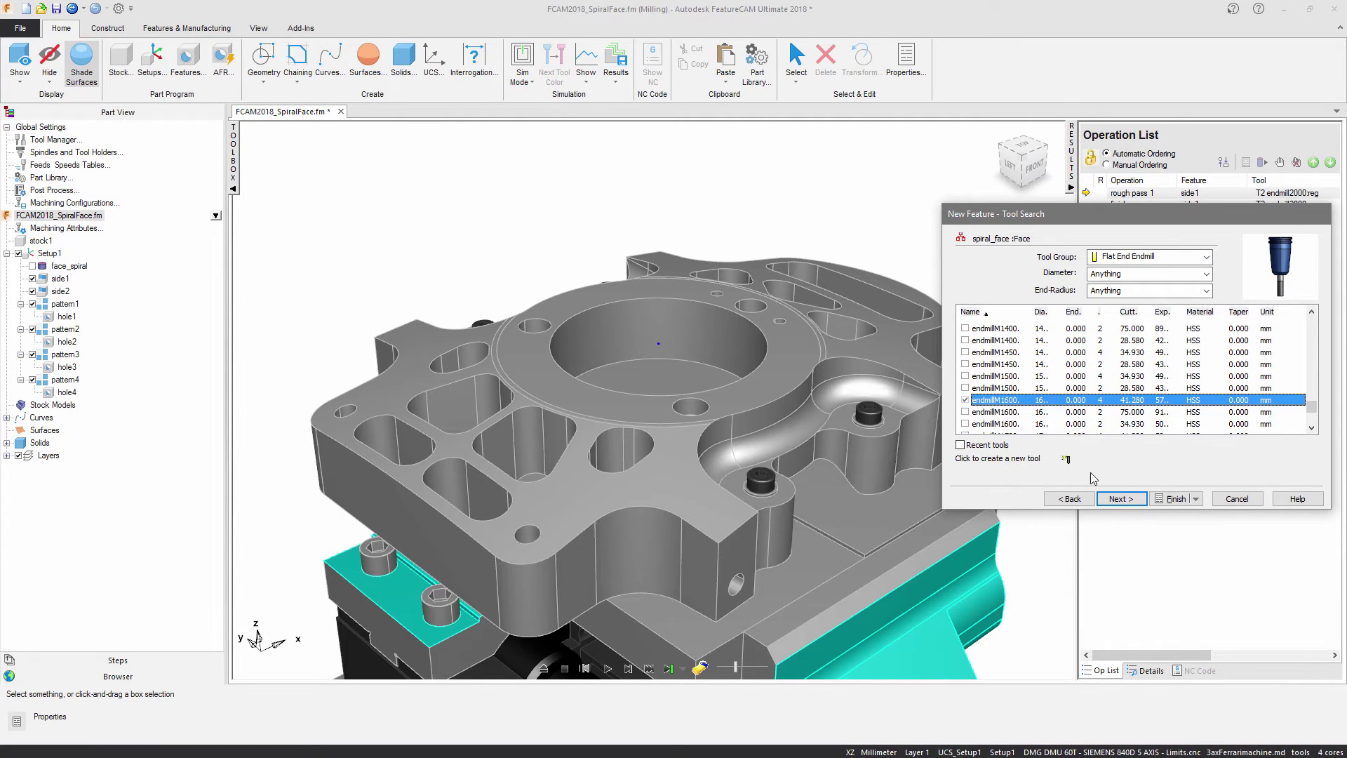
pyautogui.click(1135, 503)
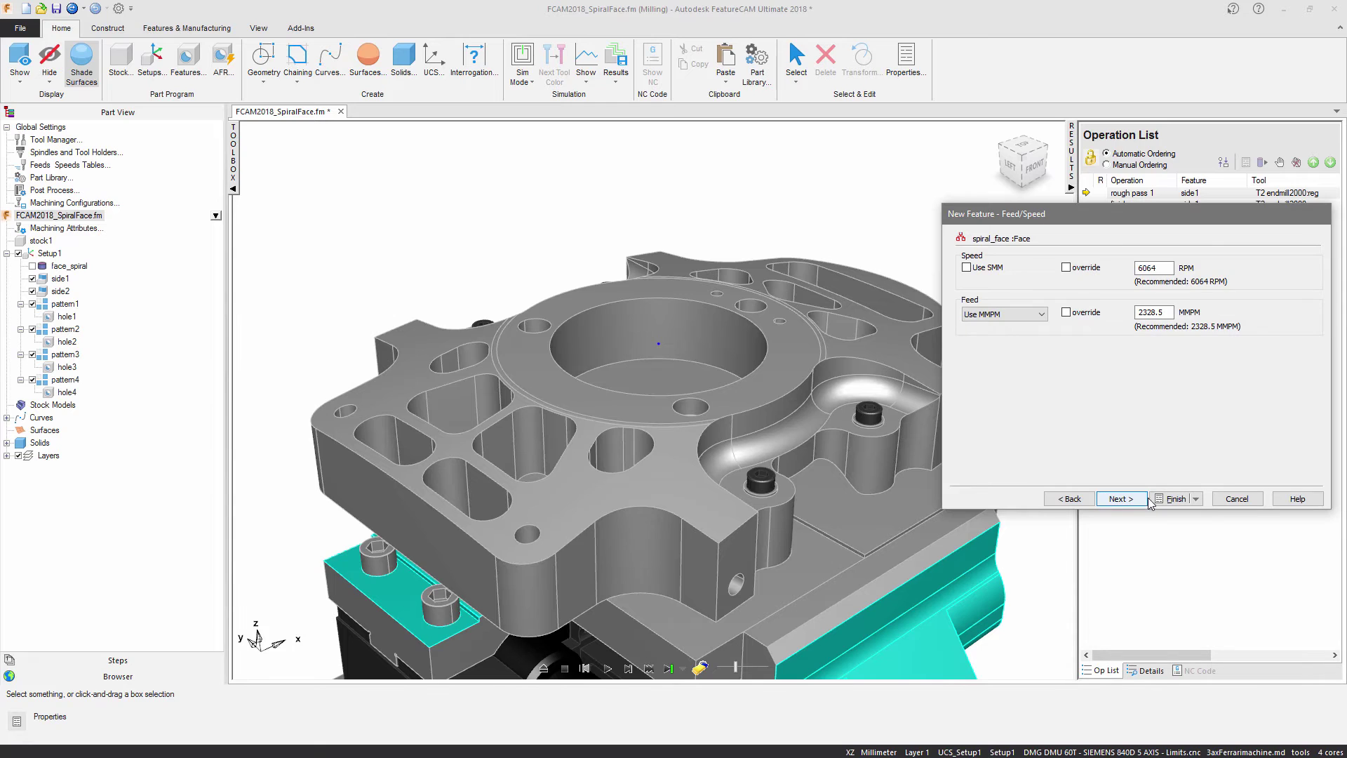
# Step: Finish the Spiral_Face feature, move it to the top of Setup1, and remove face2
pyautogui.click(1172, 498)
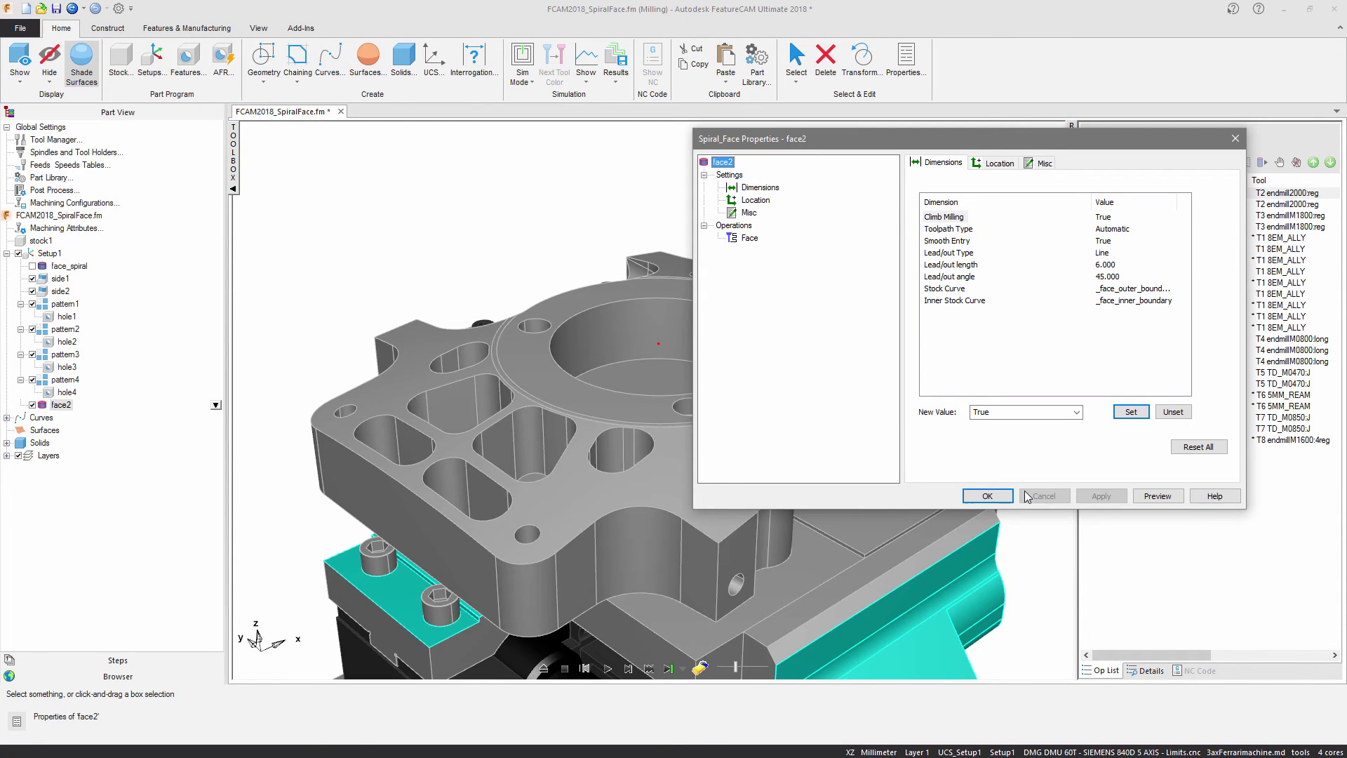
pyautogui.click(987, 497)
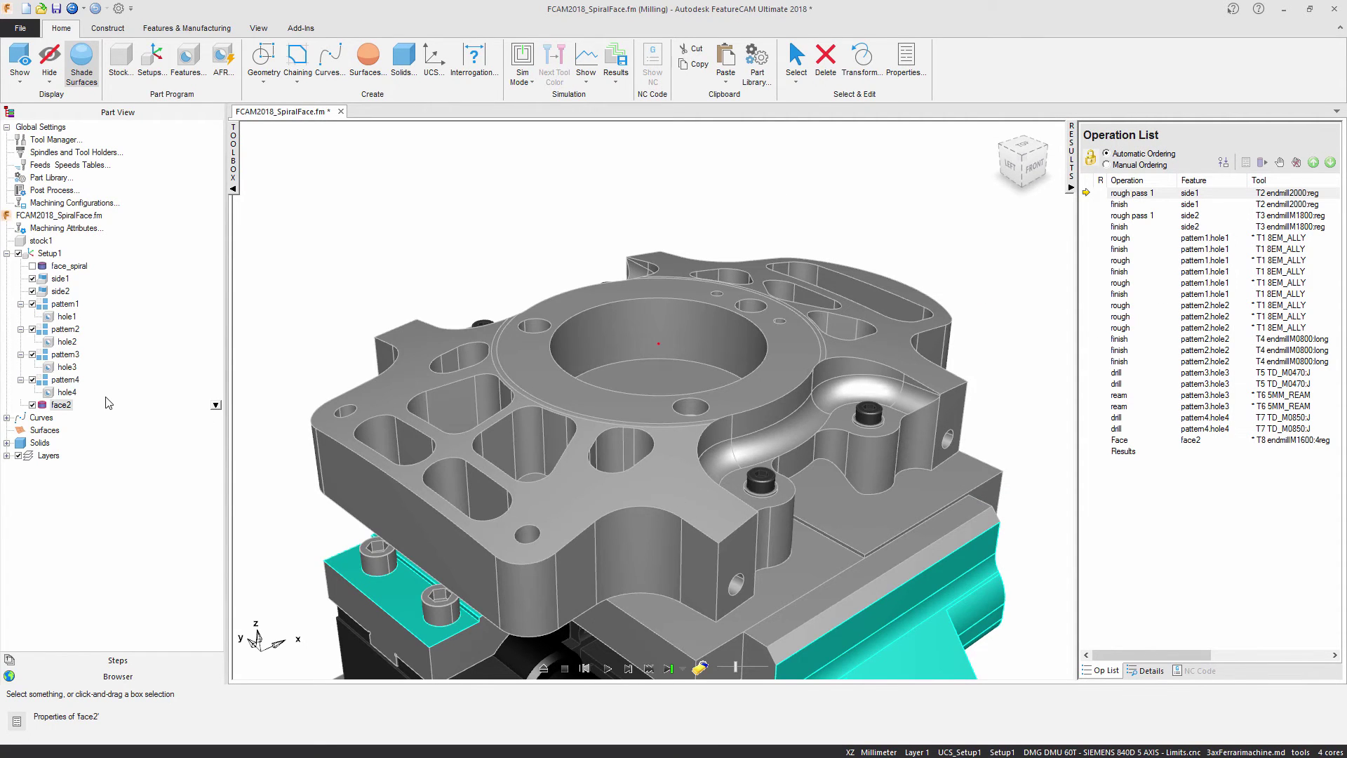
pyautogui.moveTo(61, 405); pyautogui.dragTo(77, 280)
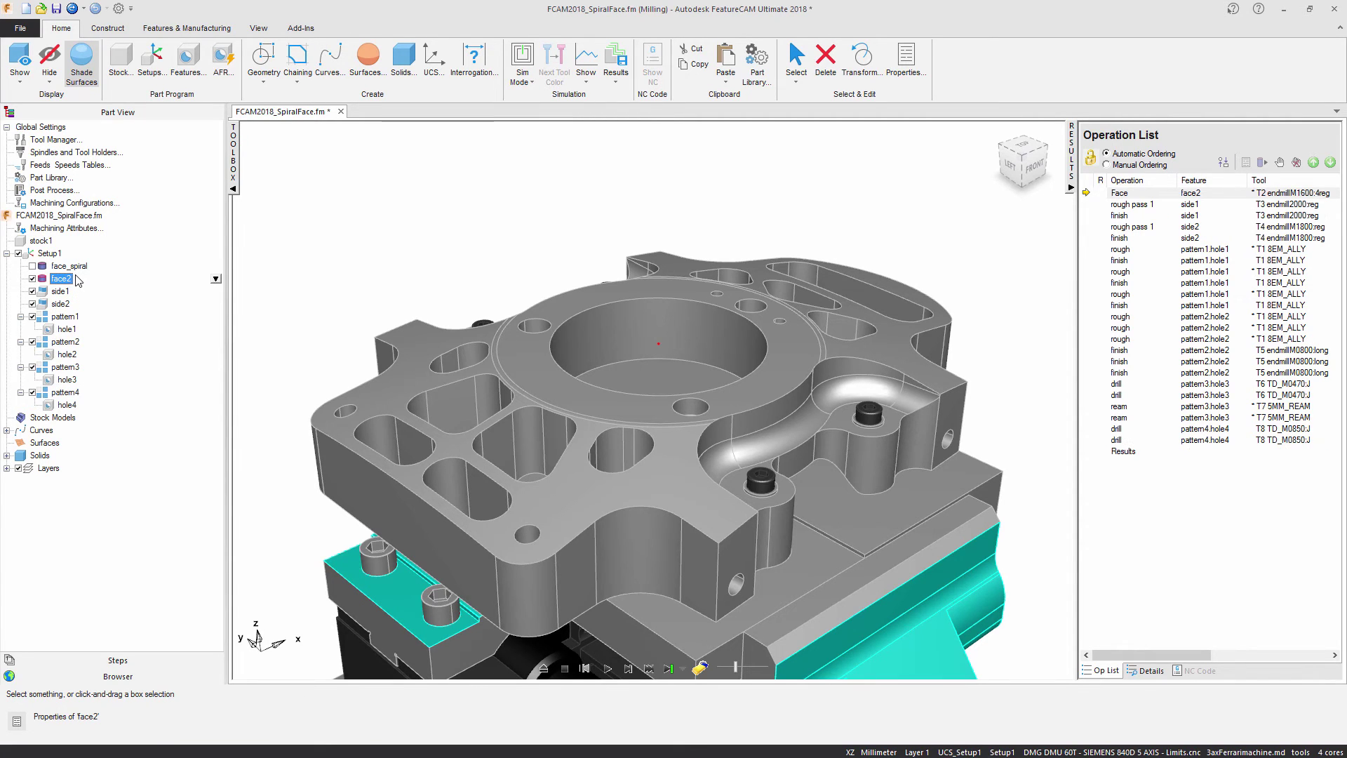
pyautogui.press('Delete')
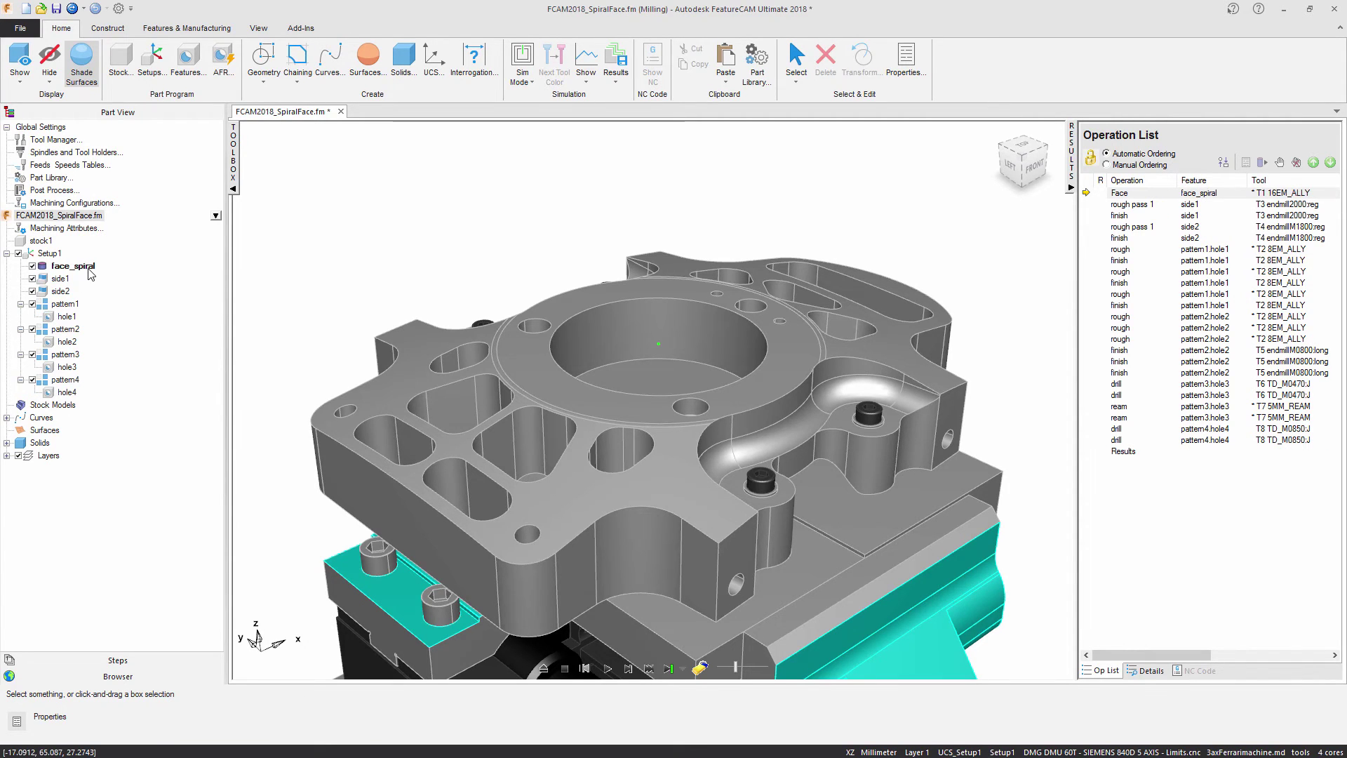
# Step: Enable only face_spiral in Setup1 and play its toolpath simulation
pyautogui.click(19, 253)
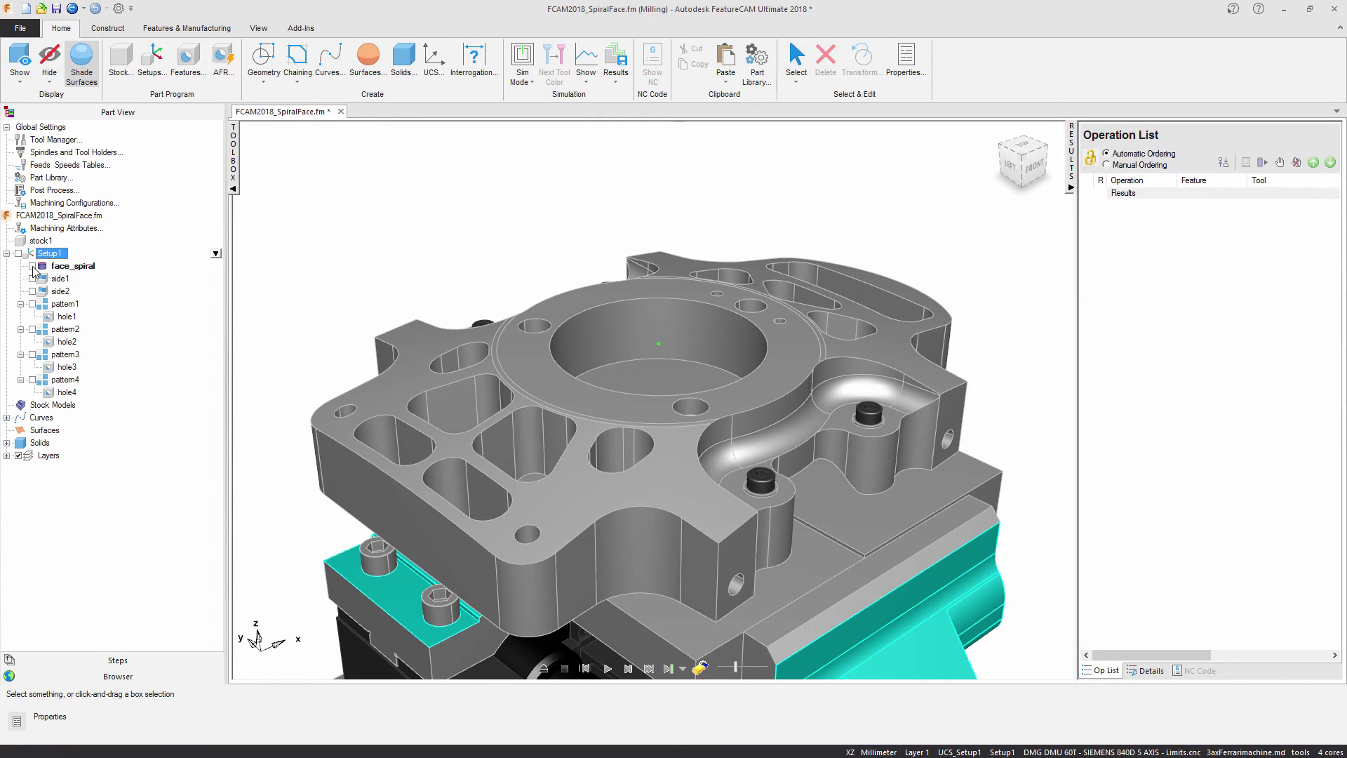
pyautogui.click(32, 266)
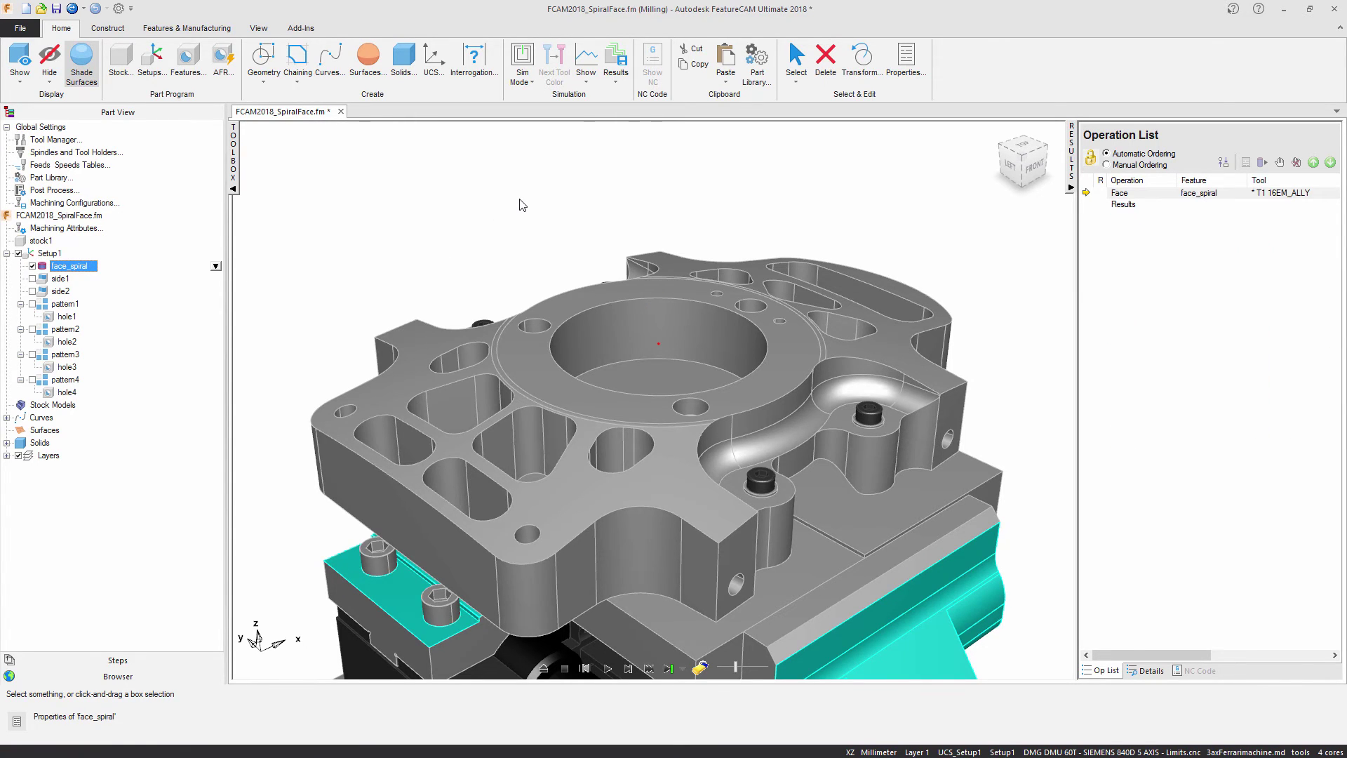
pyautogui.click(608, 668)
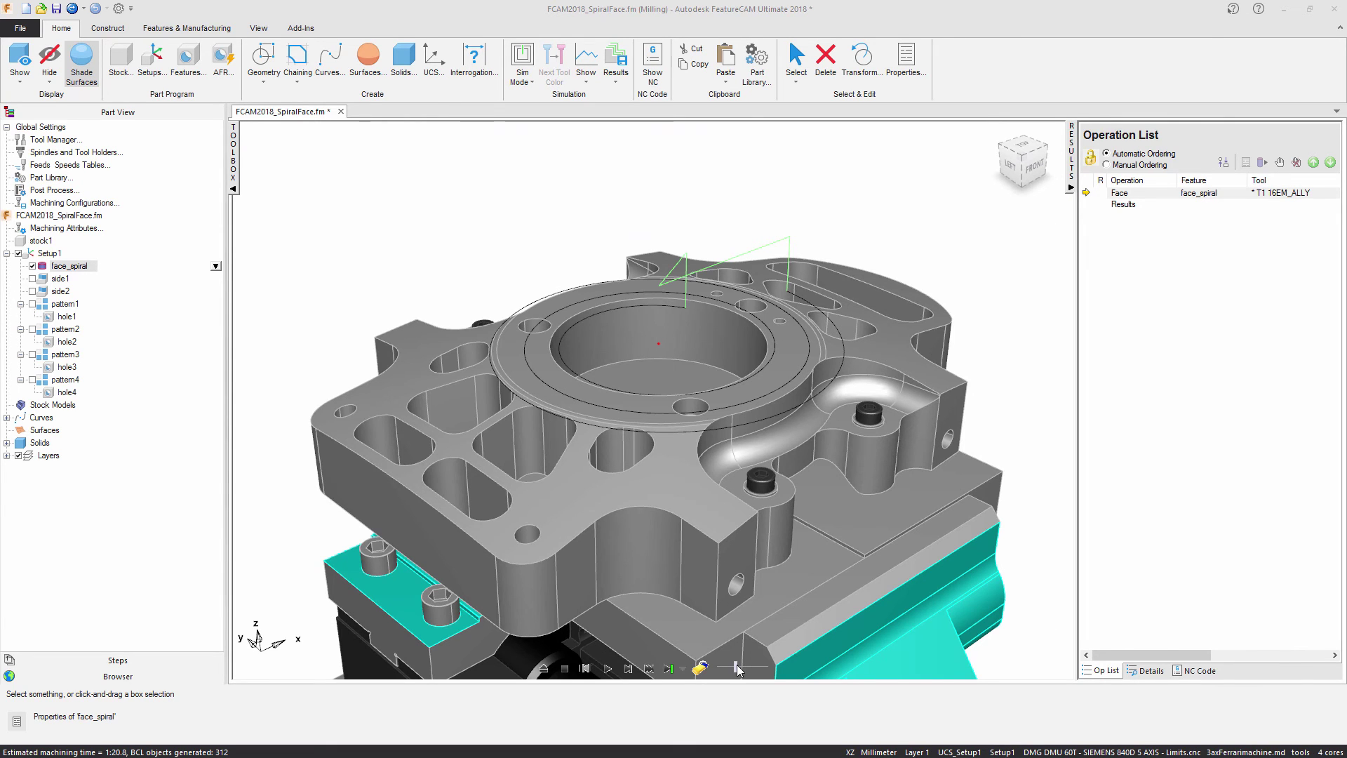
# Step: Re-enable all Setup1 features and play the simulation in 3D mode
pyautogui.click(18, 254)
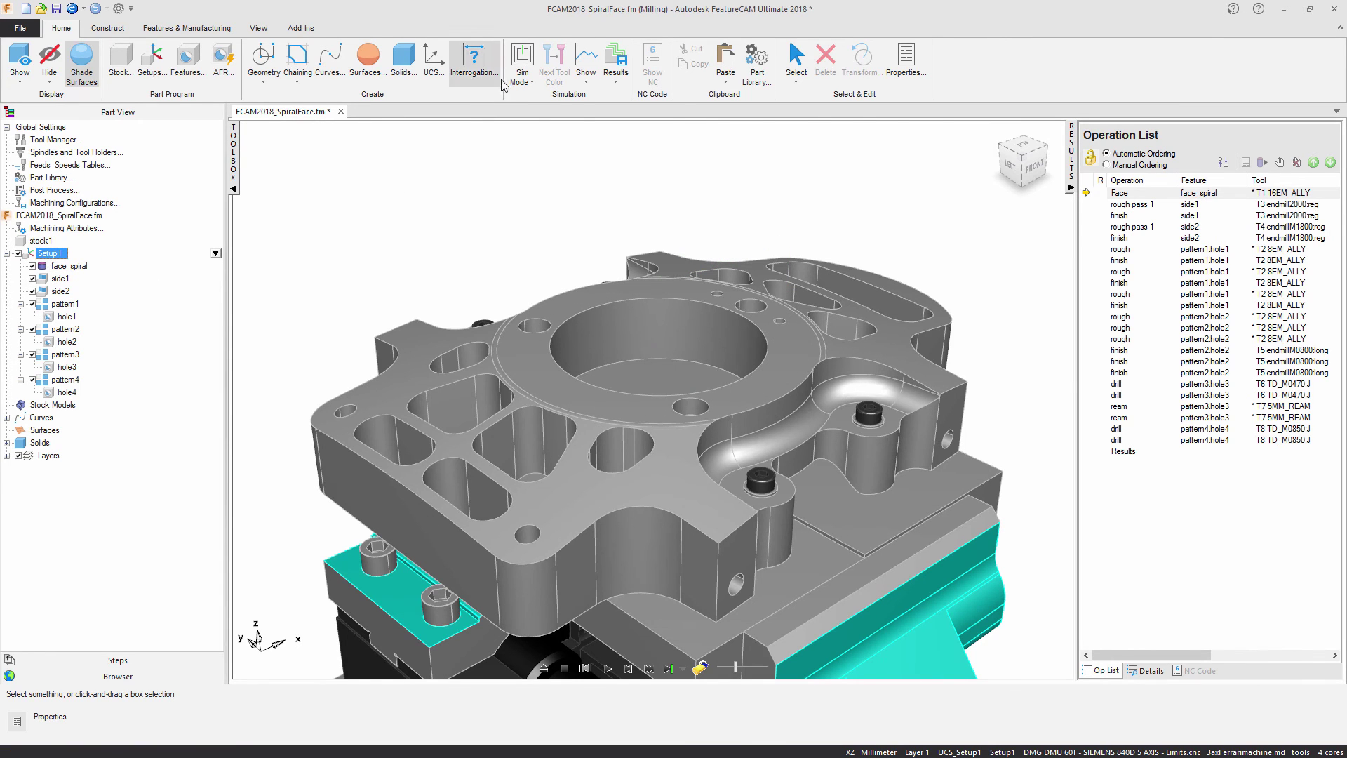
pyautogui.click(522, 67)
pyautogui.click(548, 167)
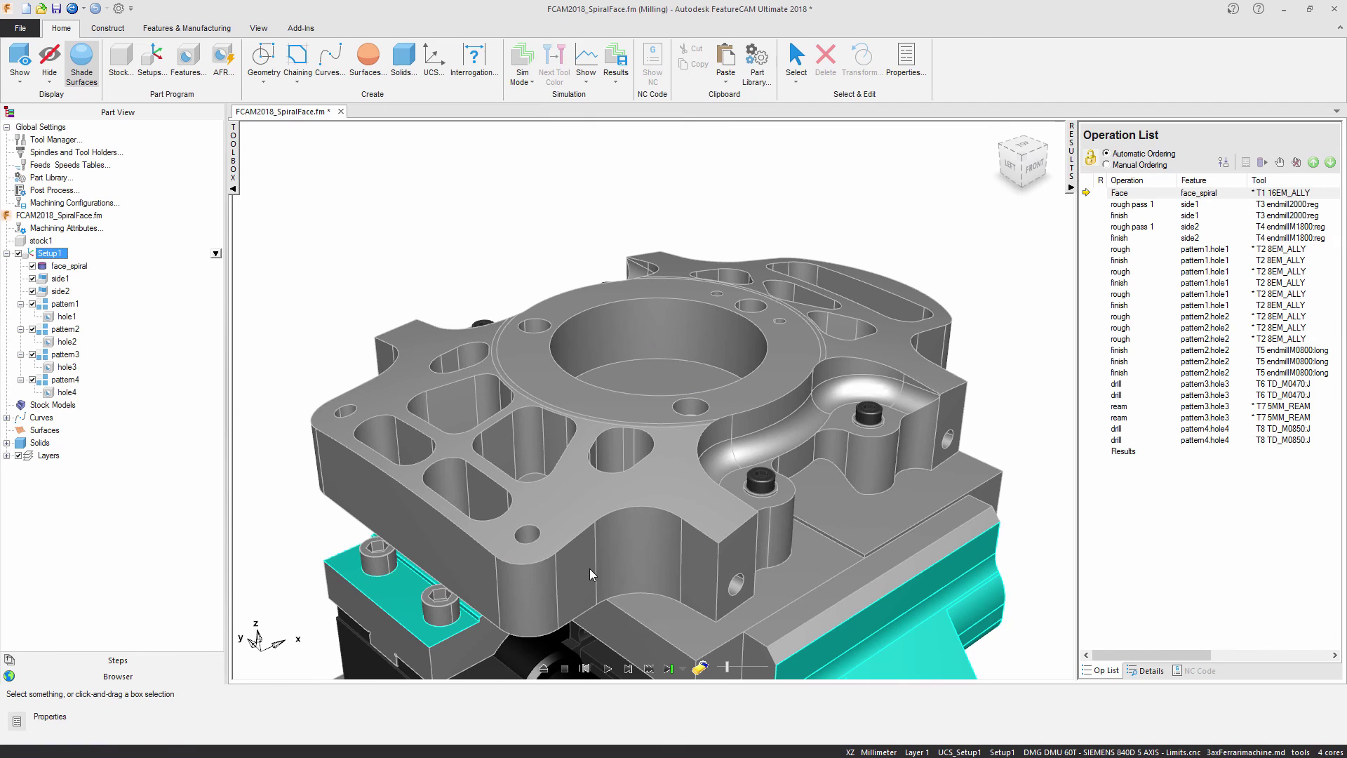
pyautogui.click(608, 669)
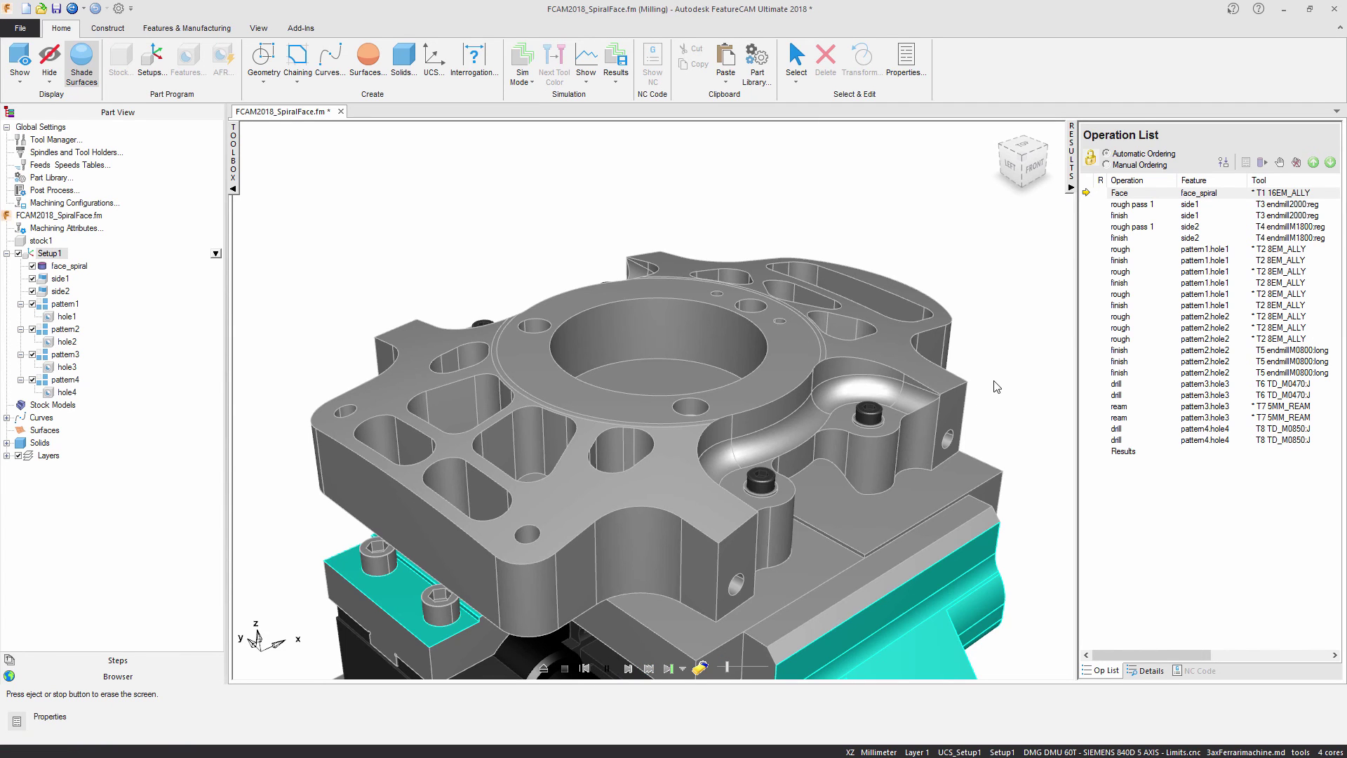